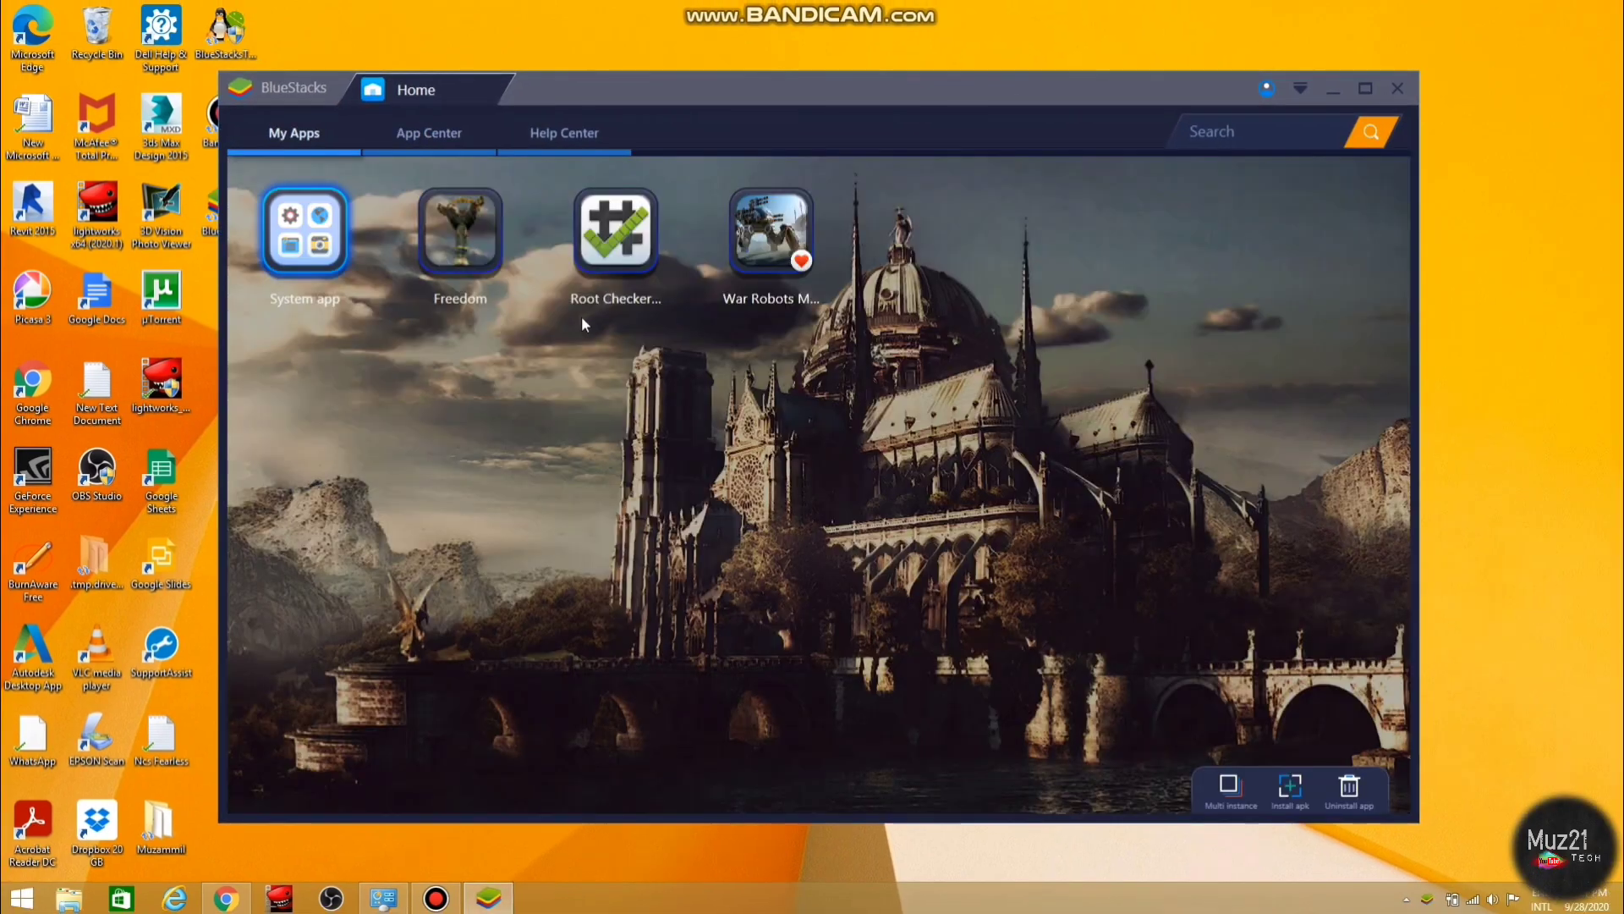
# See Root Checker report no root access, then close the BlueStacks emulator.
pyautogui.click(604, 247)
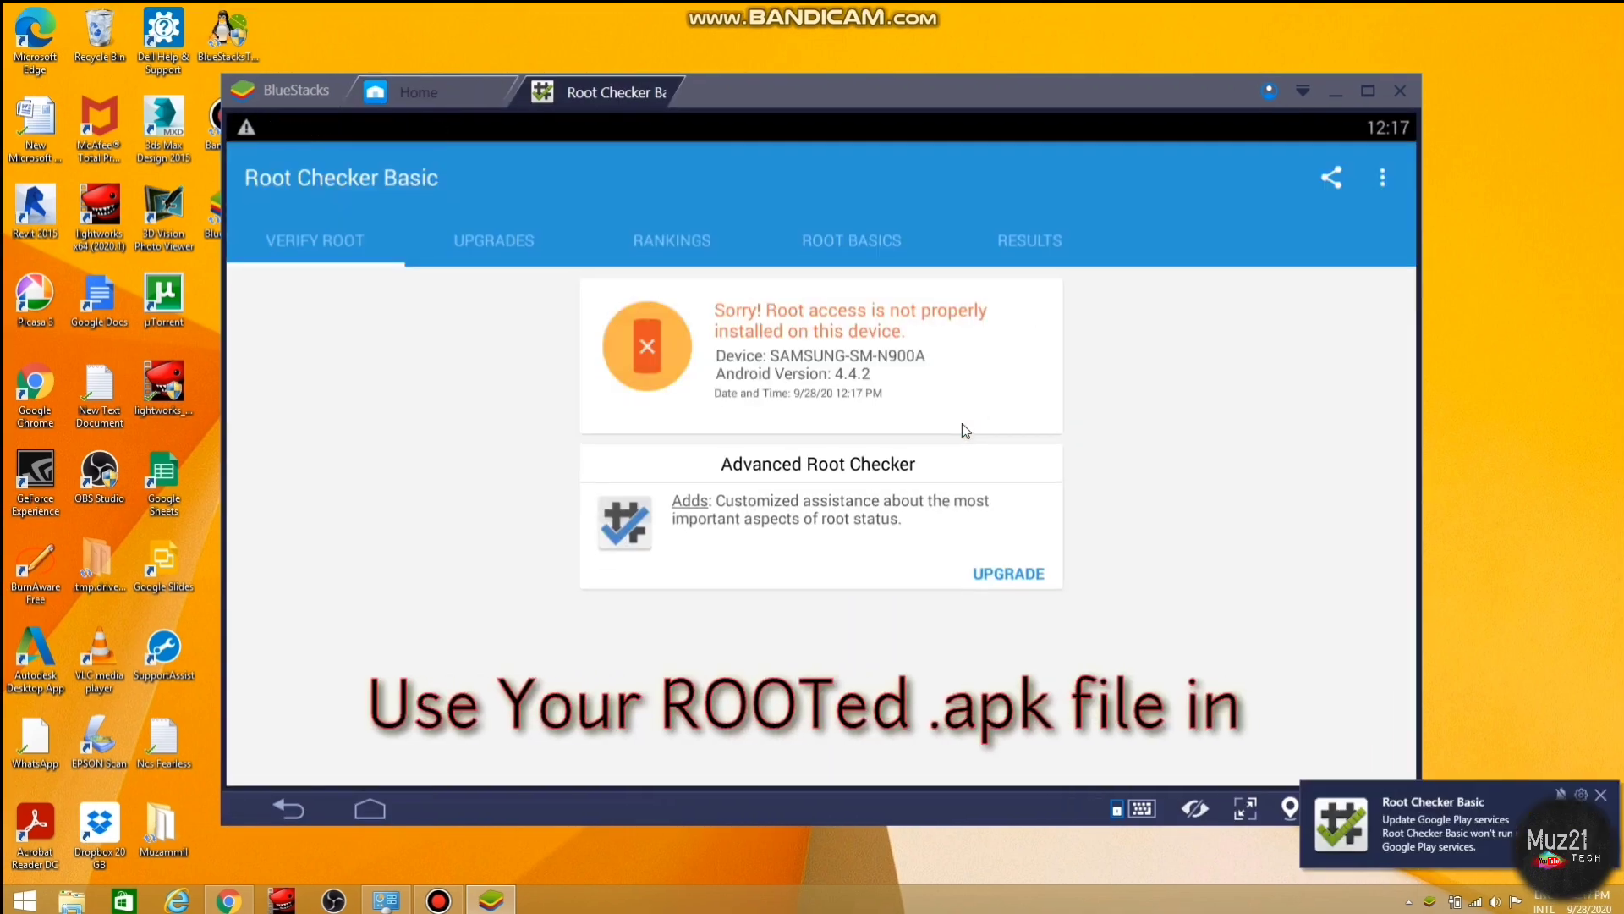
pyautogui.click(1400, 91)
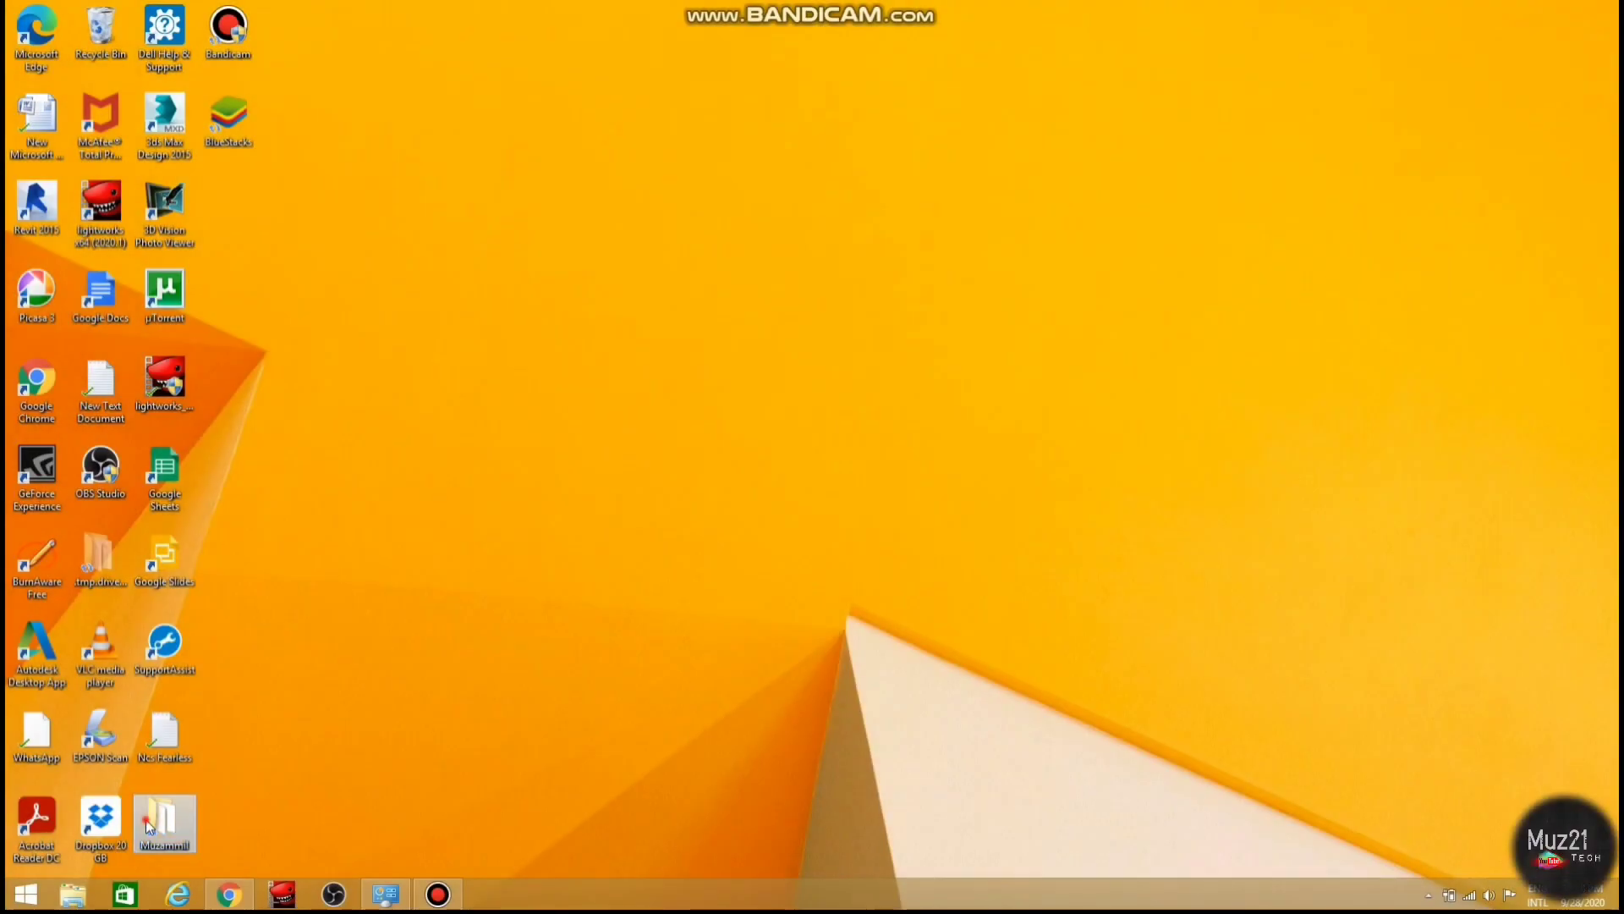
# Run BlueStacksTweaker5 from Muzammil > BSTweaker5, then use Stop BS and Full Stop BS.
pyautogui.doubleClick(153, 822)
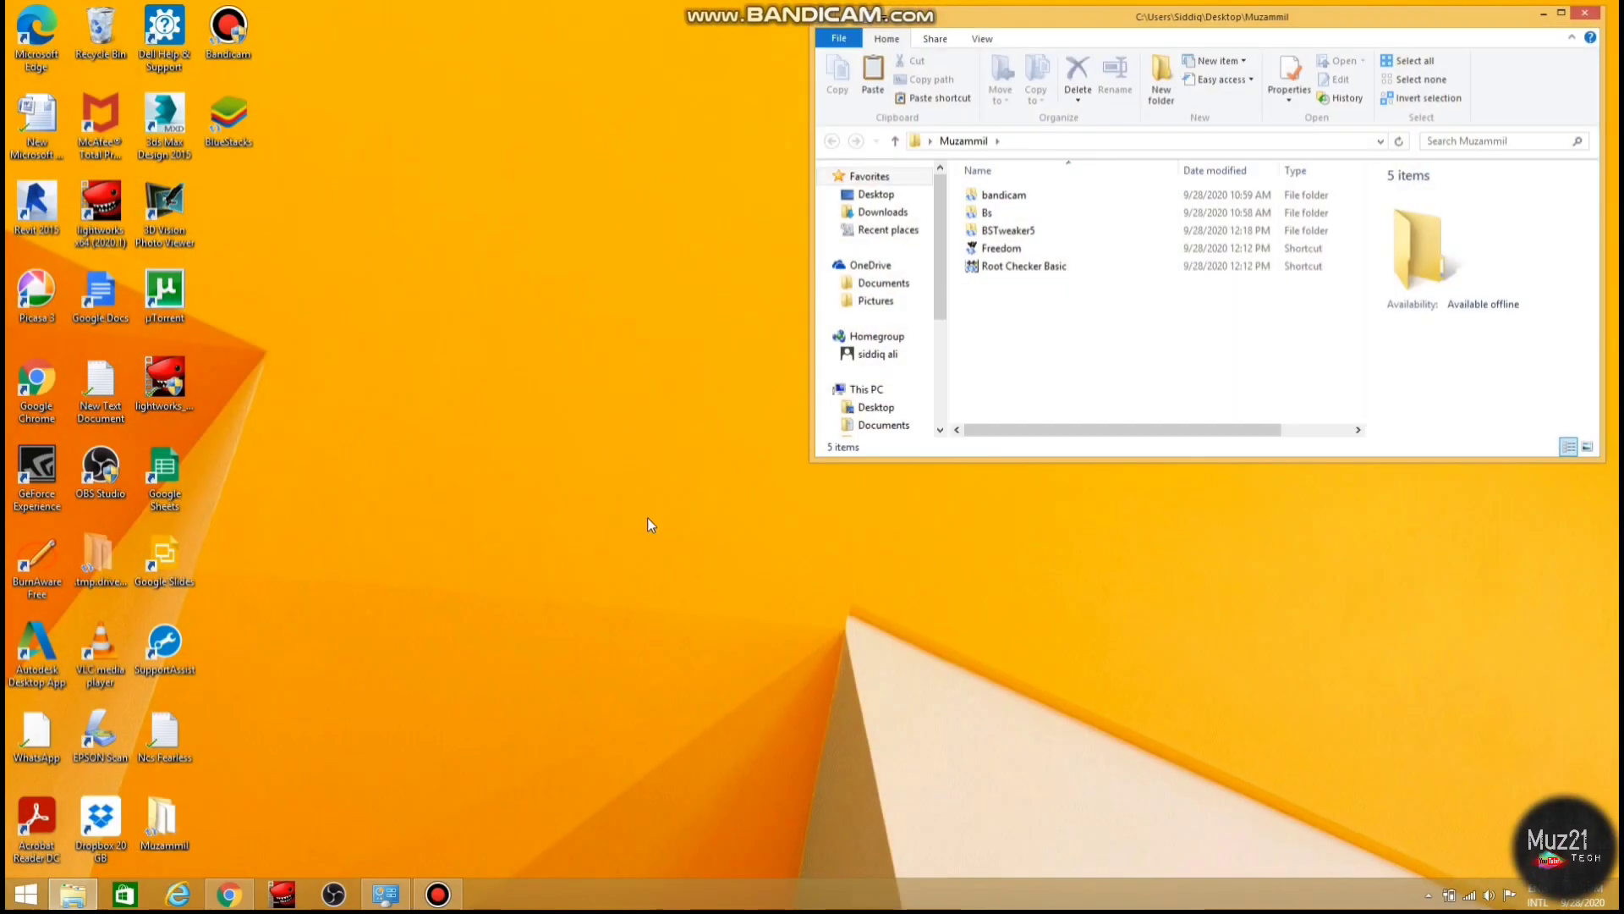
pyautogui.doubleClick(1007, 229)
pyautogui.click(1015, 265)
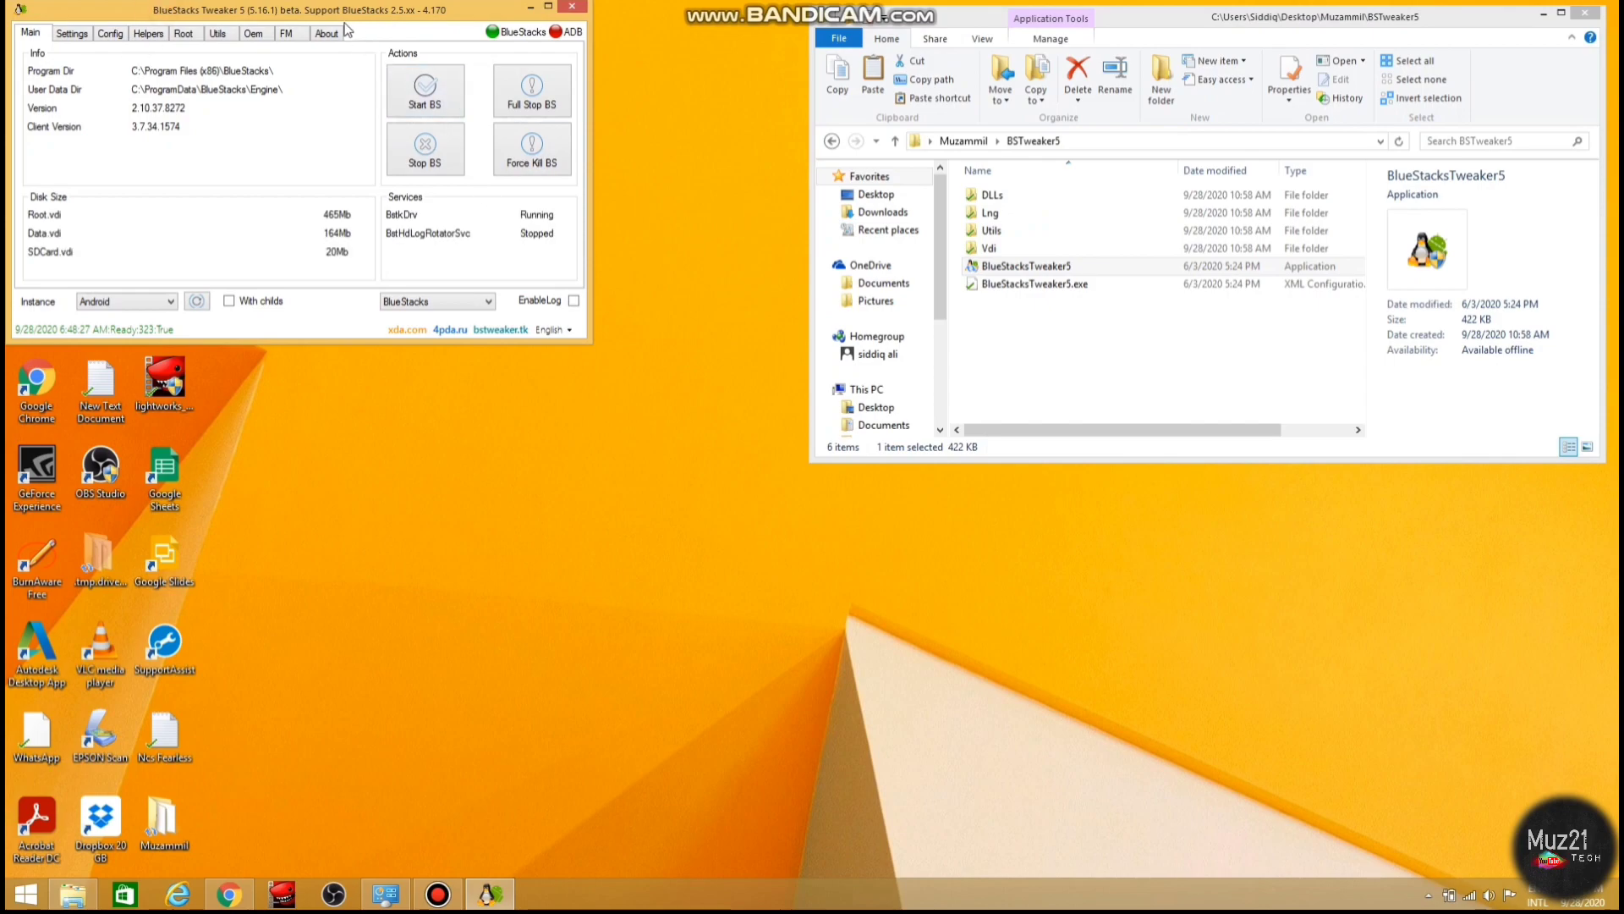
pyautogui.moveTo(344, 13); pyautogui.dragTo(634, 157)
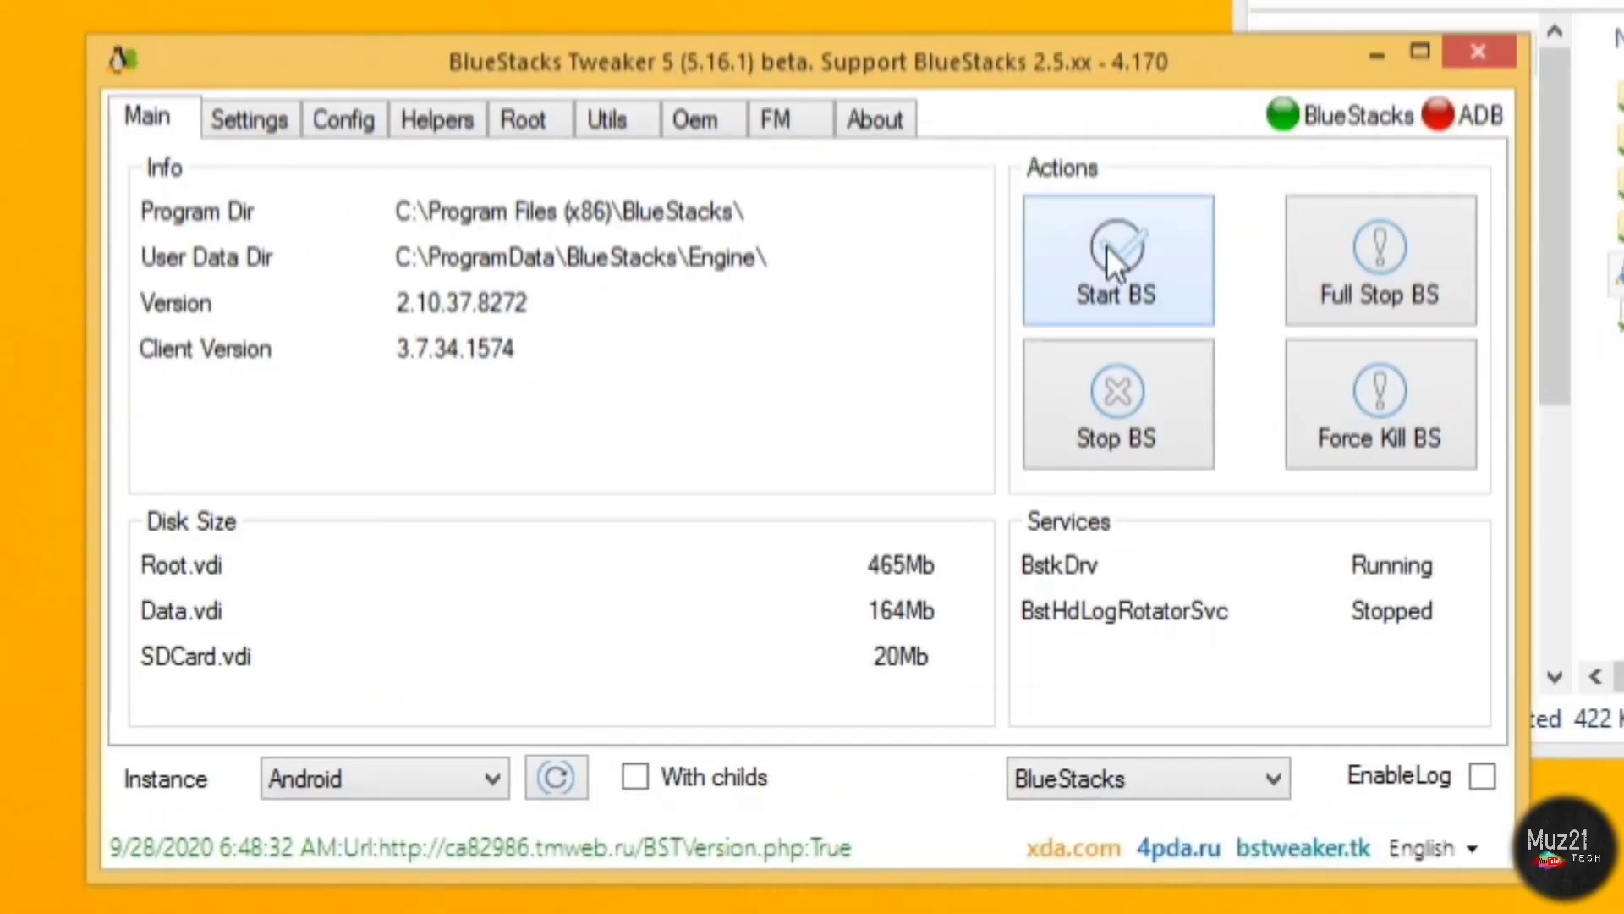
pyautogui.click(1174, 405)
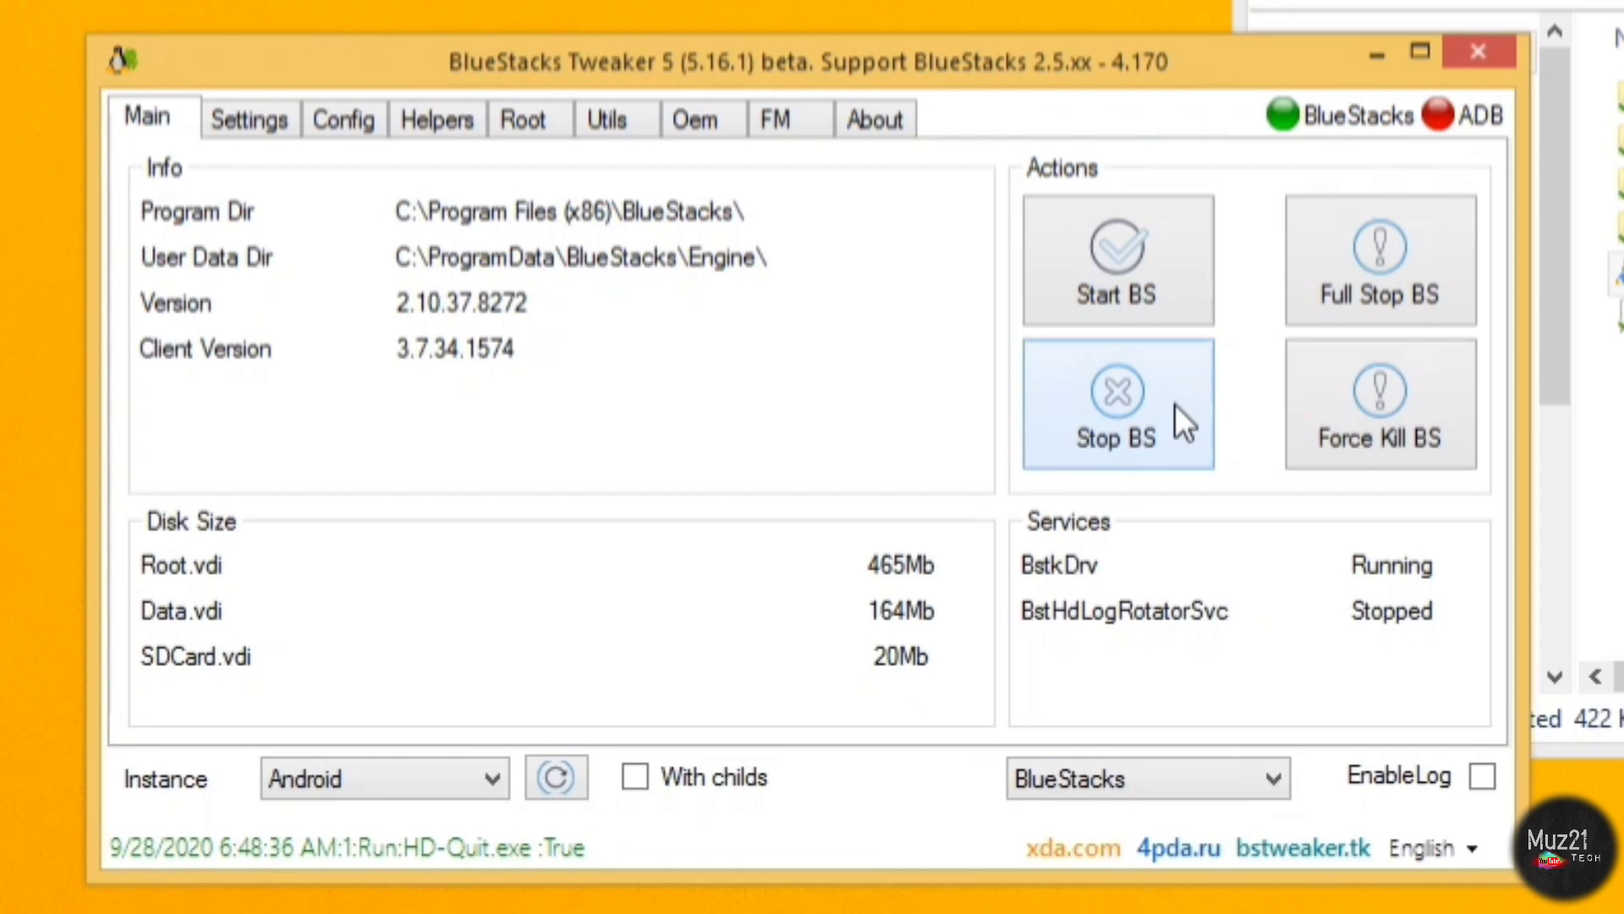
pyautogui.click(1326, 260)
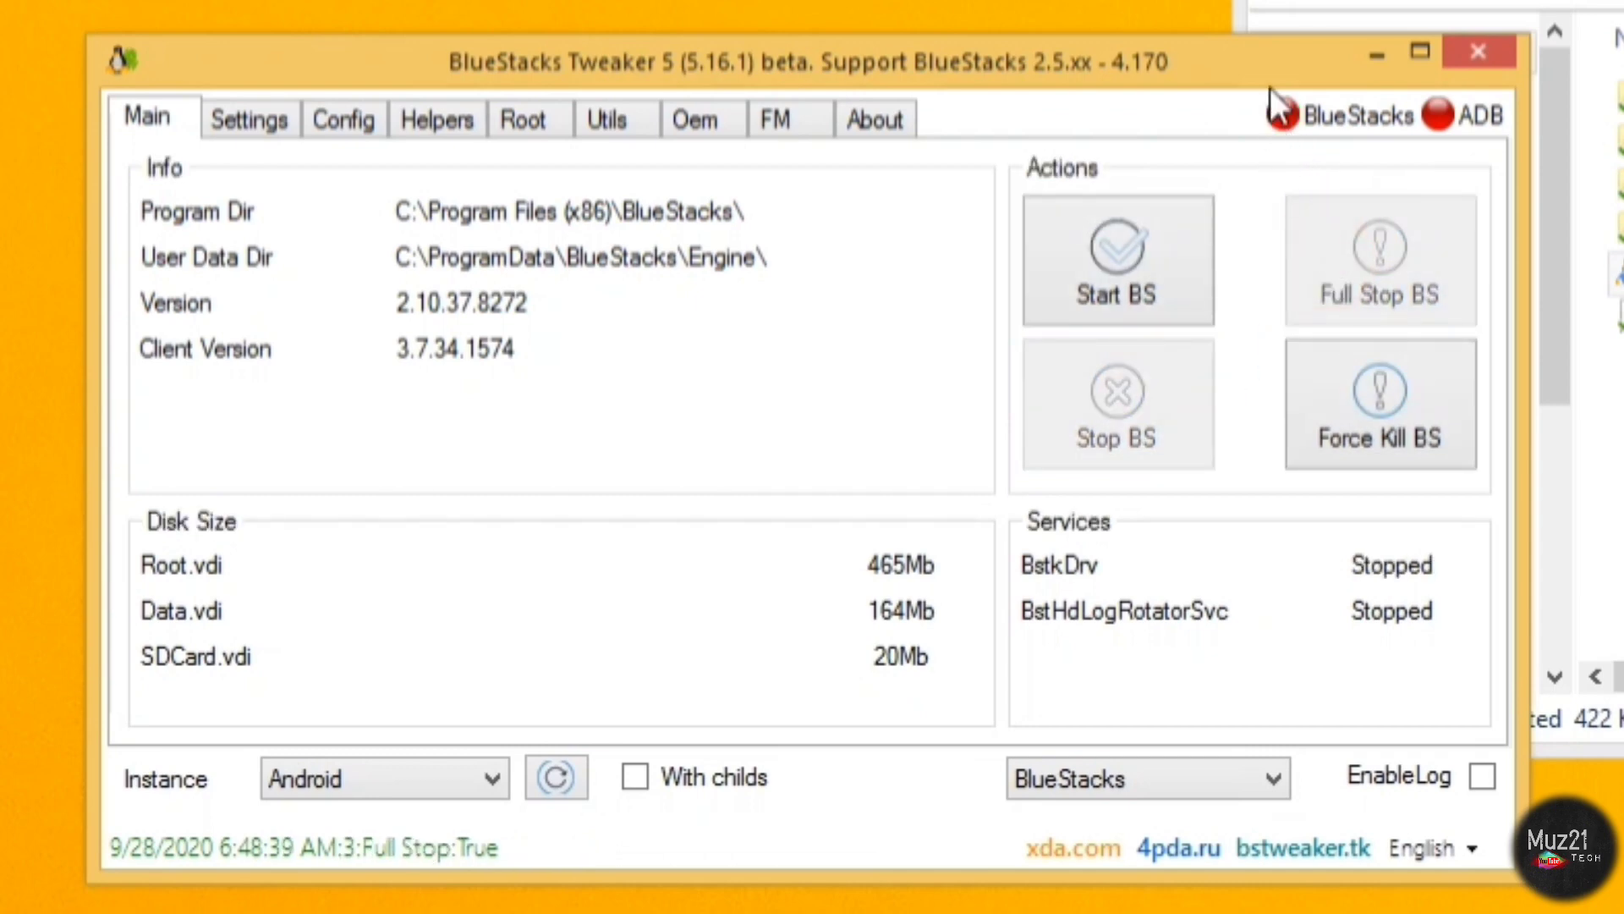
# Unlock the BlueStacks system for modification from the tweaker's Root tab.
pyautogui.click(526, 119)
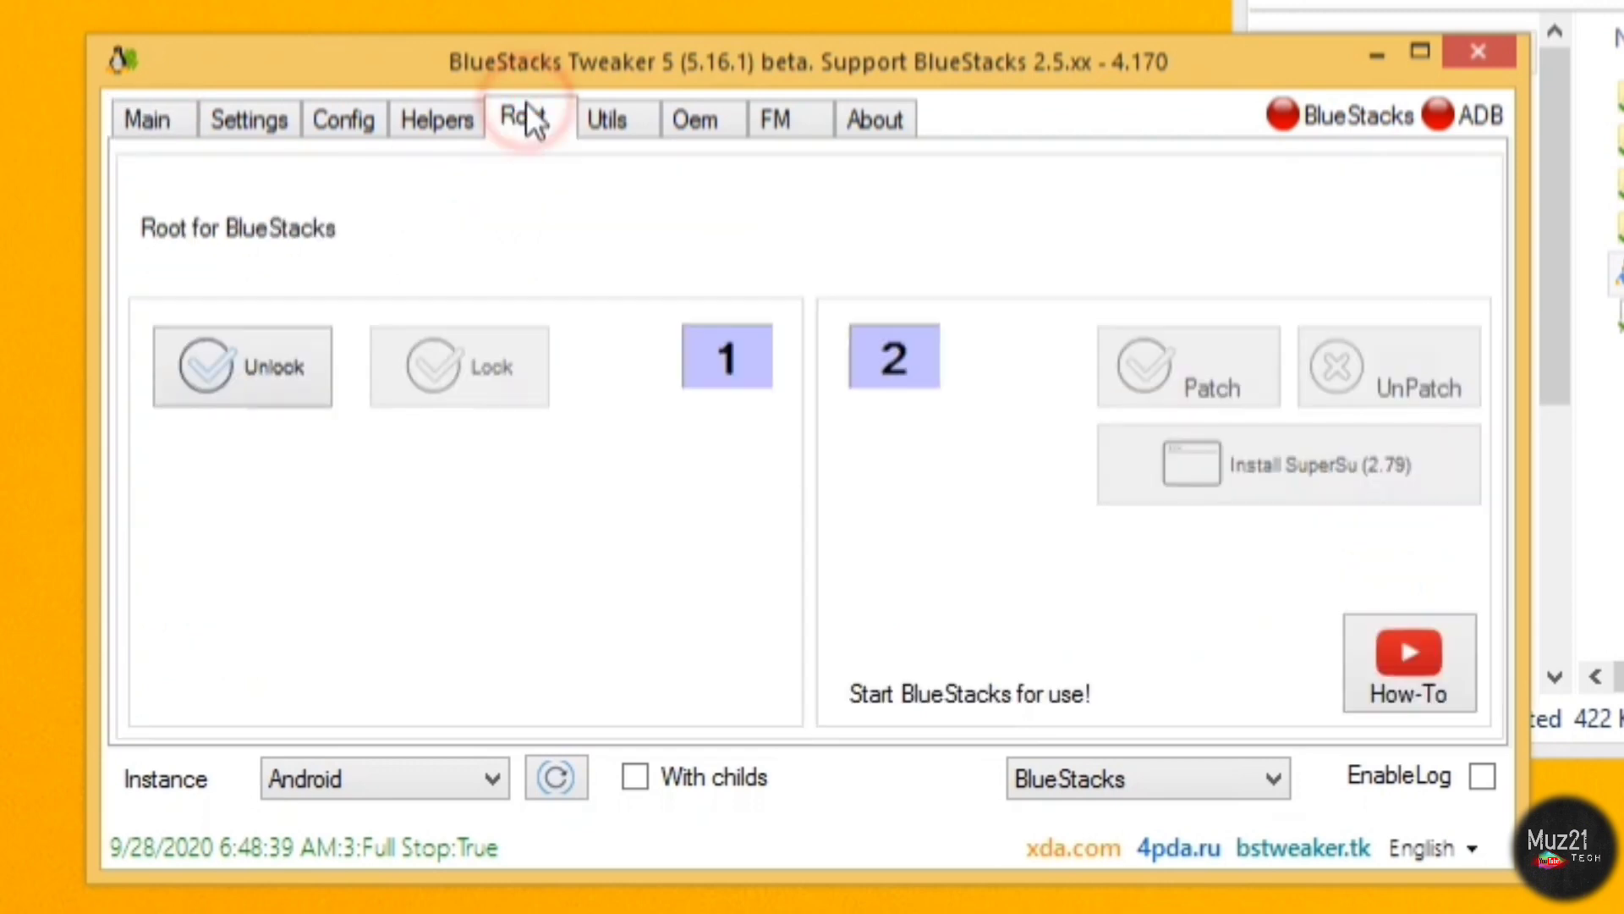
pyautogui.click(262, 360)
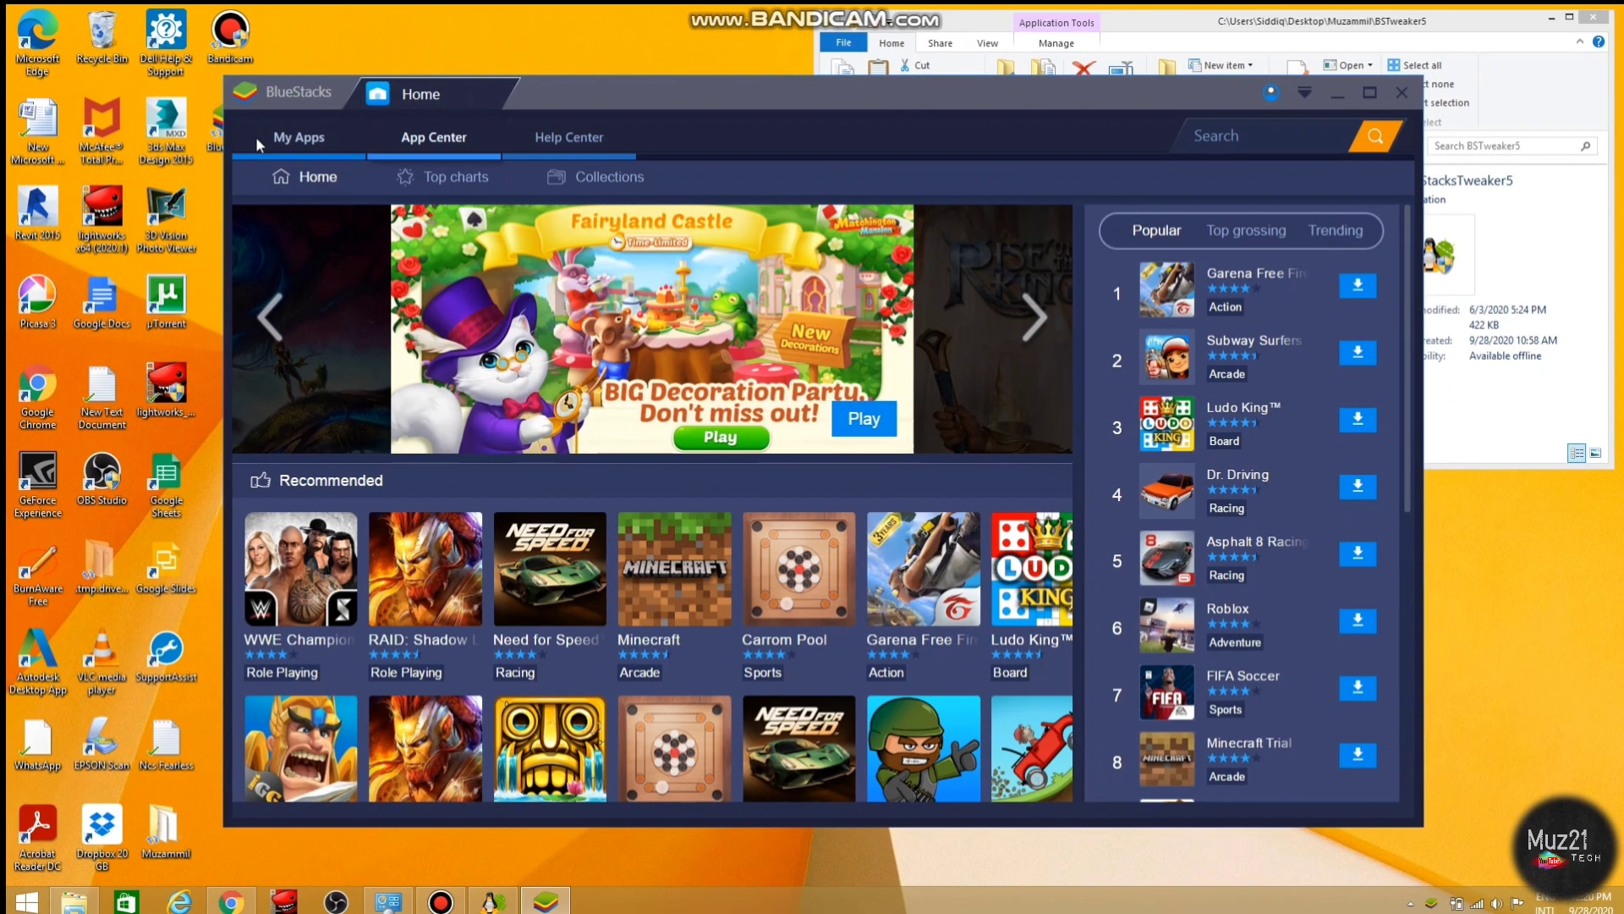
# Patch BlueStacks for root from the tweaker's Root tab and install SuperSU 2.79.
pyautogui.click(260, 138)
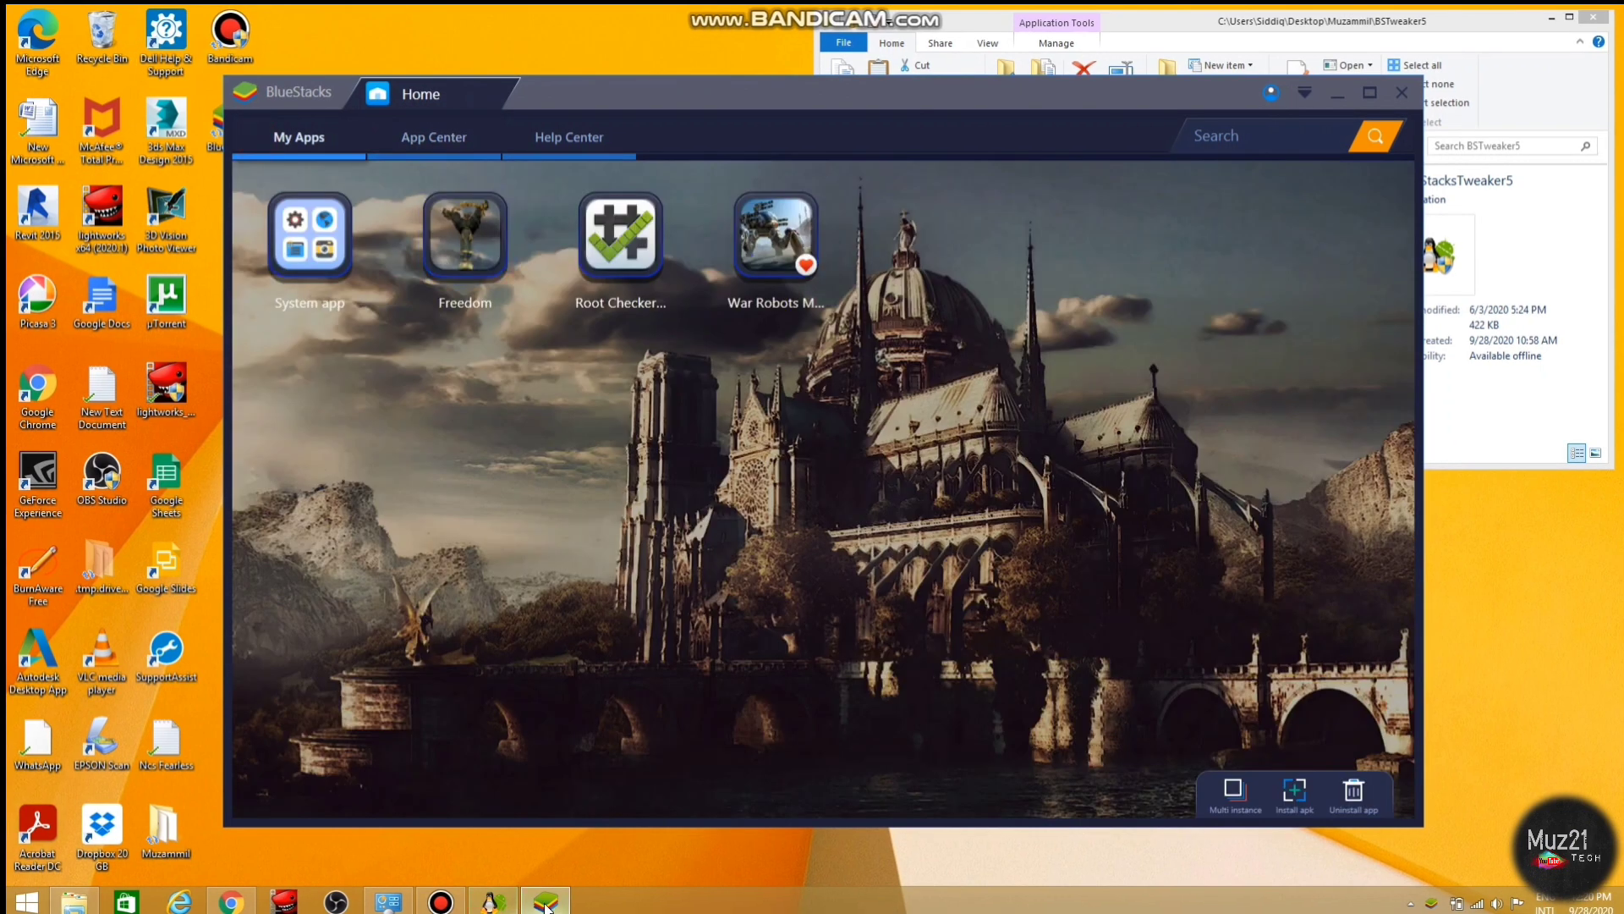
pyautogui.click(494, 902)
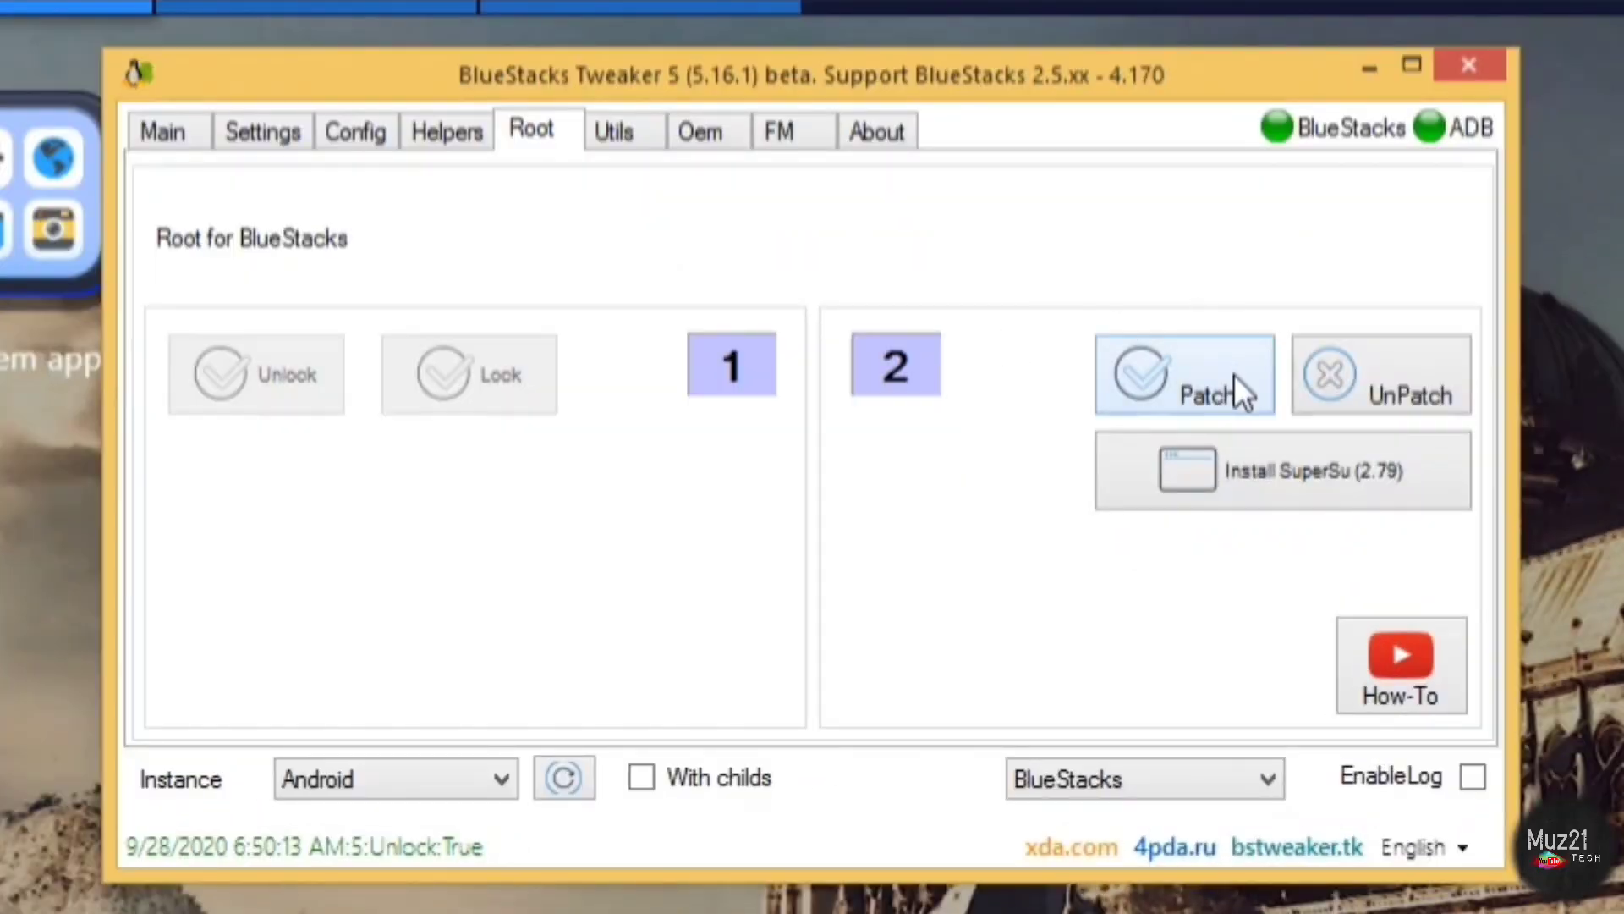
pyautogui.click(815, 310)
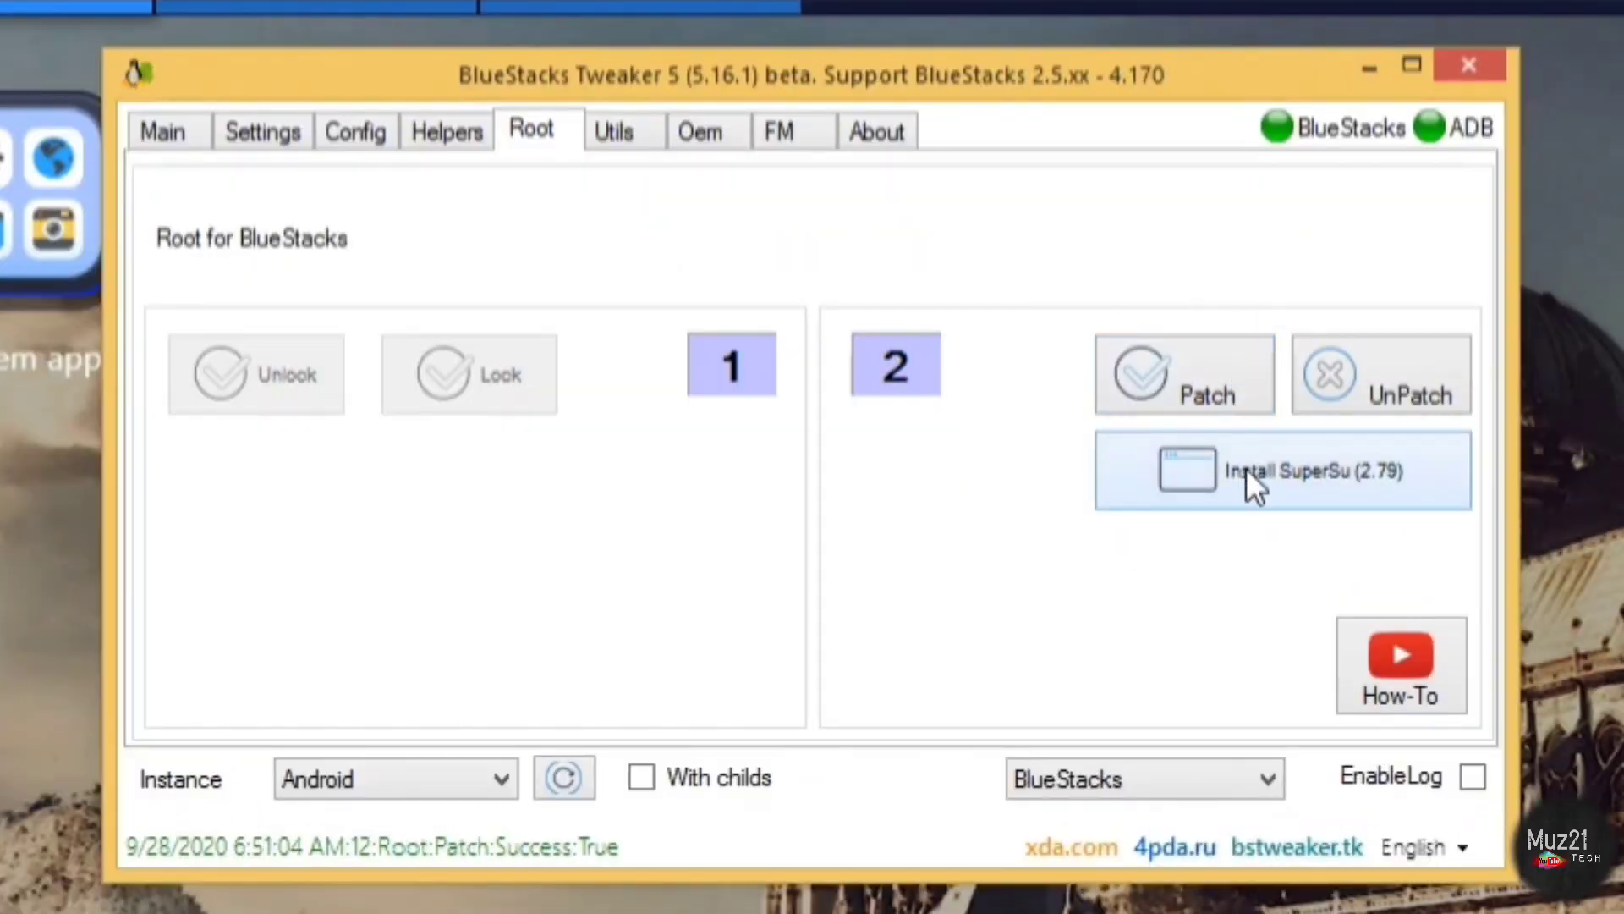
pyautogui.click(1213, 365)
pyautogui.click(1256, 473)
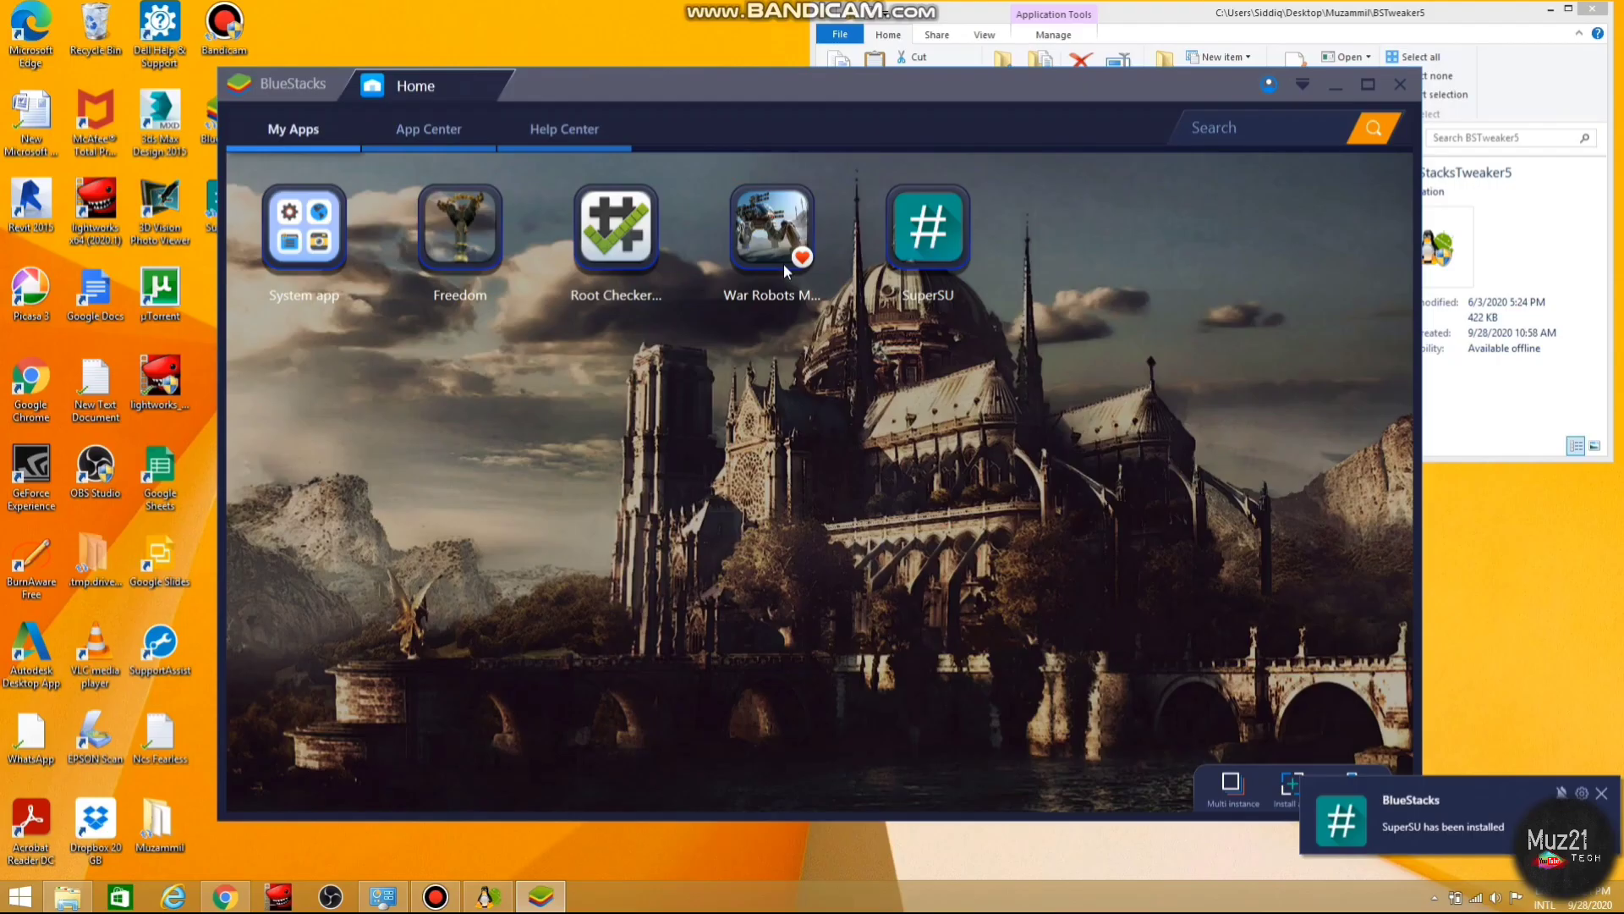
# Run VERIFY ROOT in Root Checker, close it, and launch SuperSU from My Apps.
pyautogui.click(641, 230)
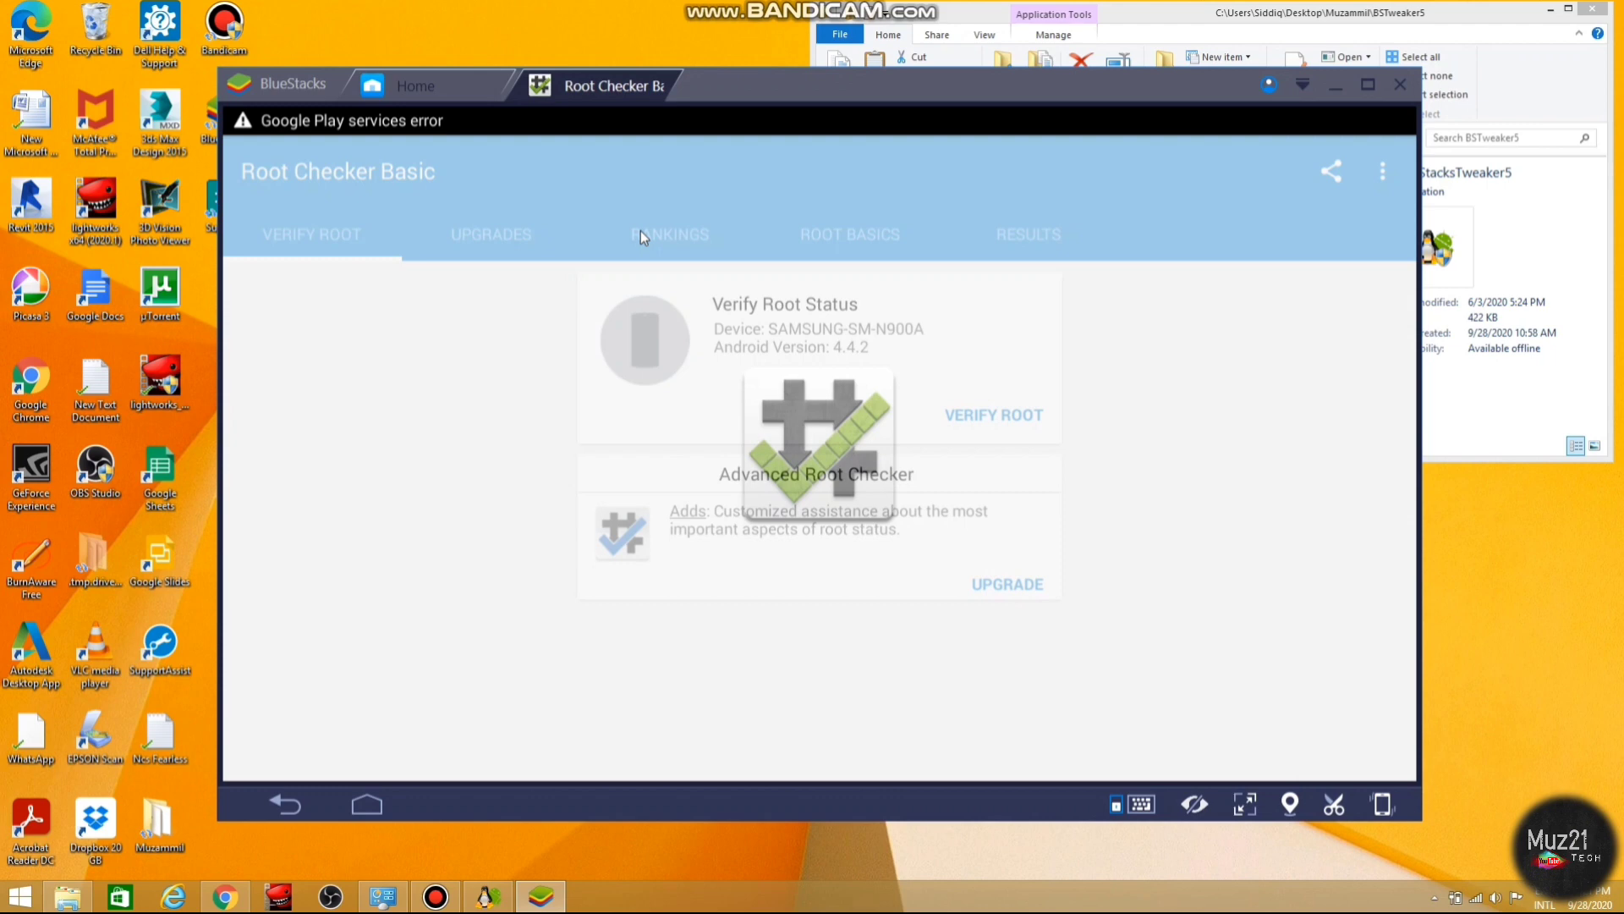
pyautogui.click(962, 418)
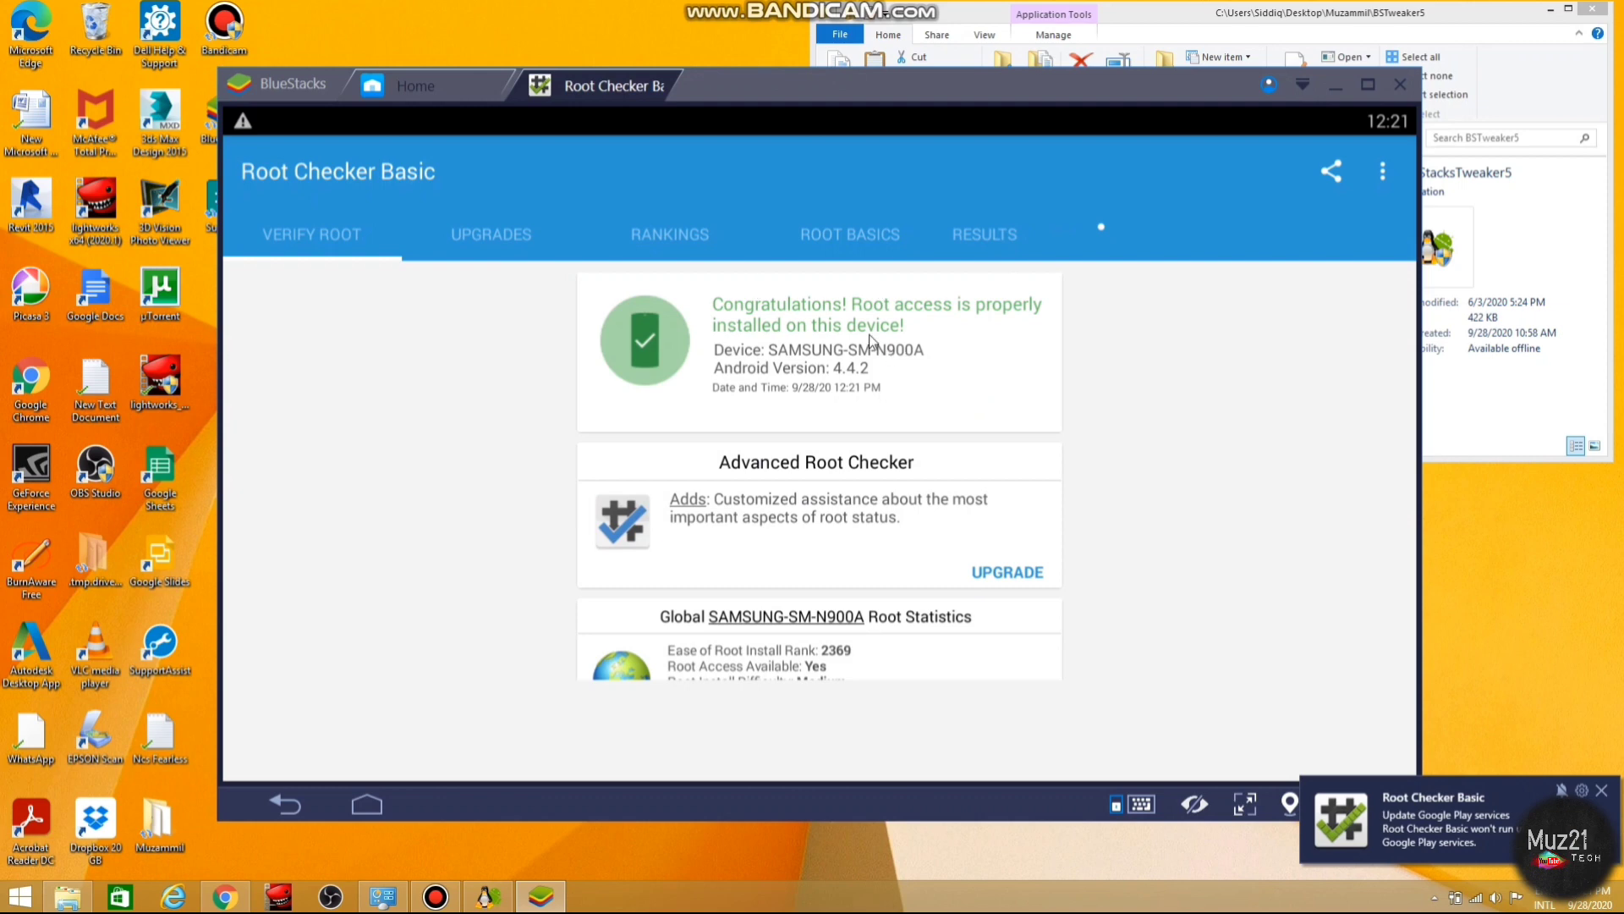
pyautogui.click(676, 86)
pyautogui.click(894, 236)
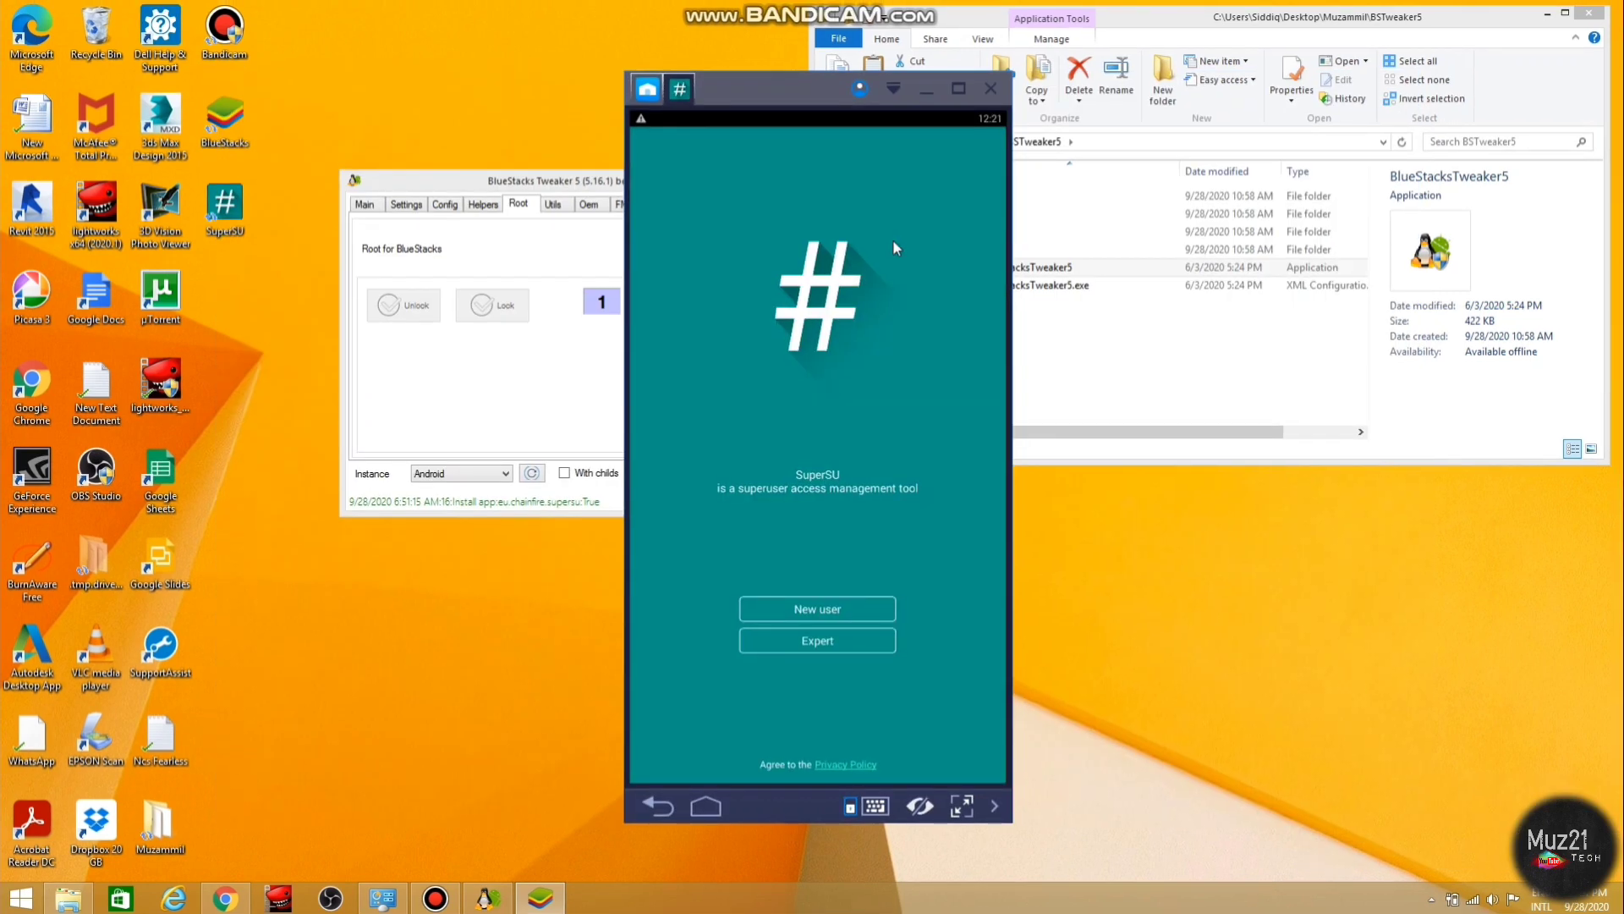
# Try SuperSU's SU binary update tutorial, close the unavailable page, and relaunch SuperSU.
pyautogui.click(837, 610)
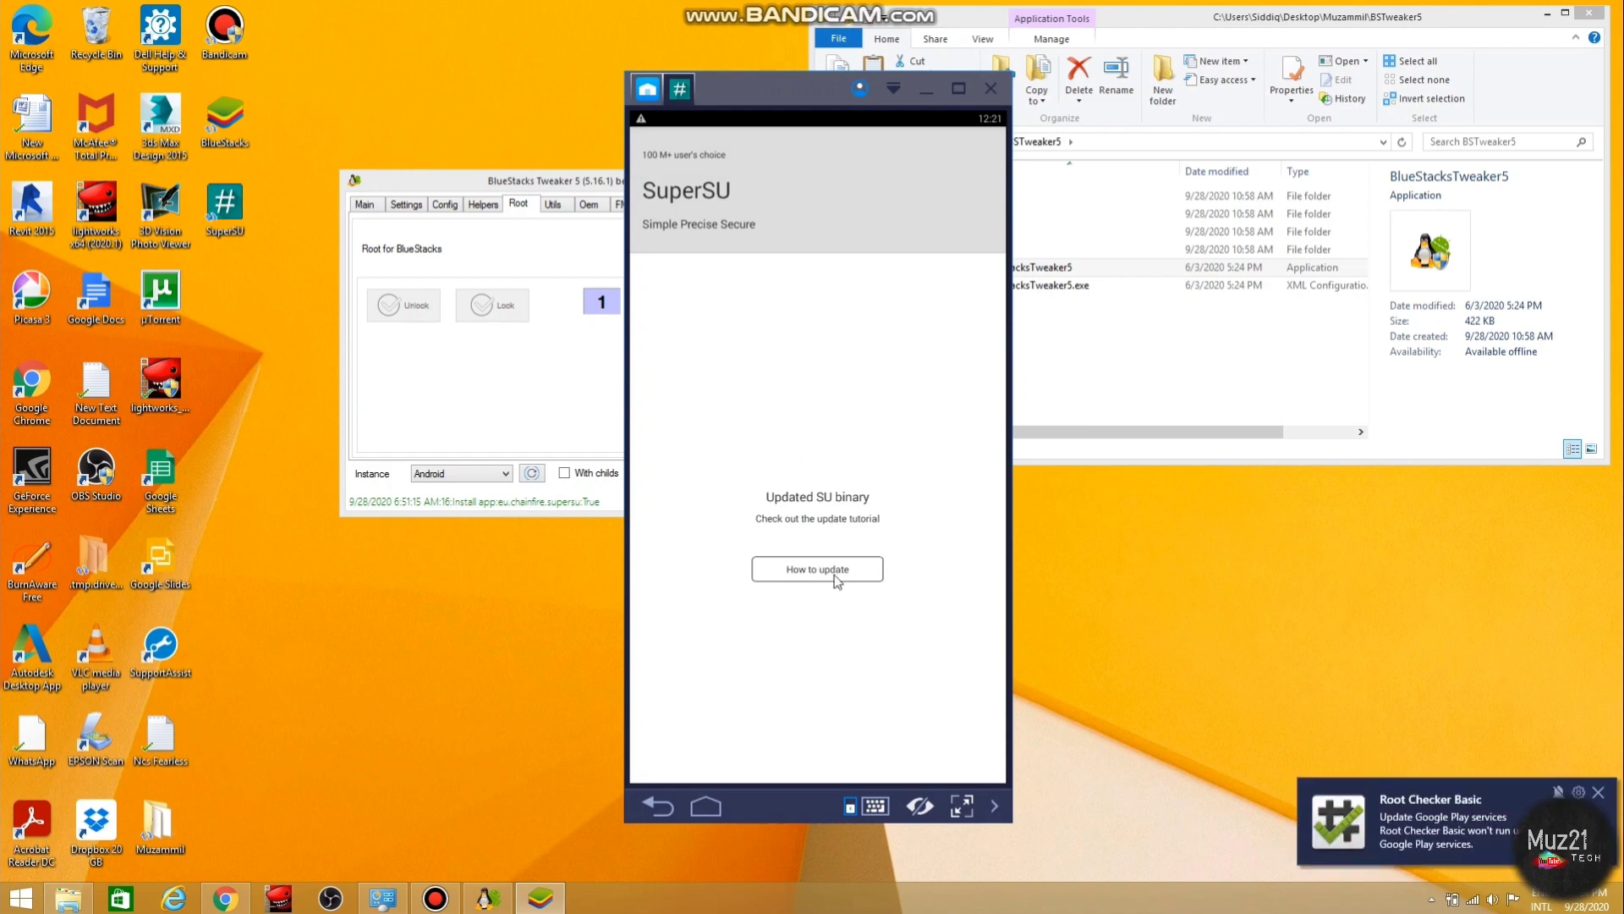
pyautogui.click(834, 570)
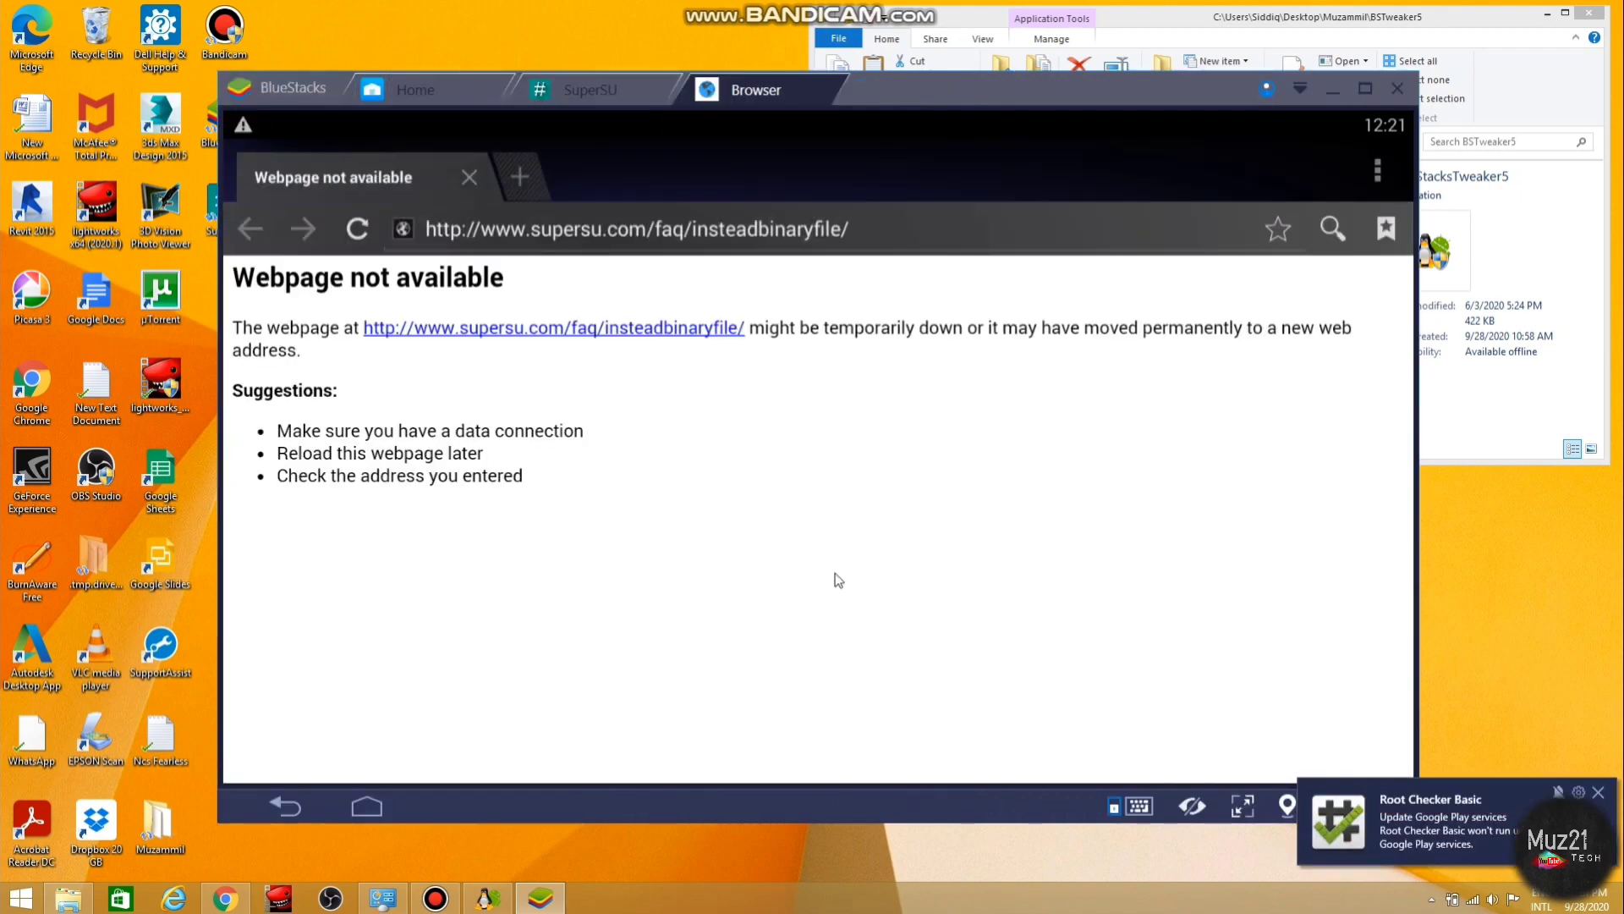
pyautogui.click(810, 91)
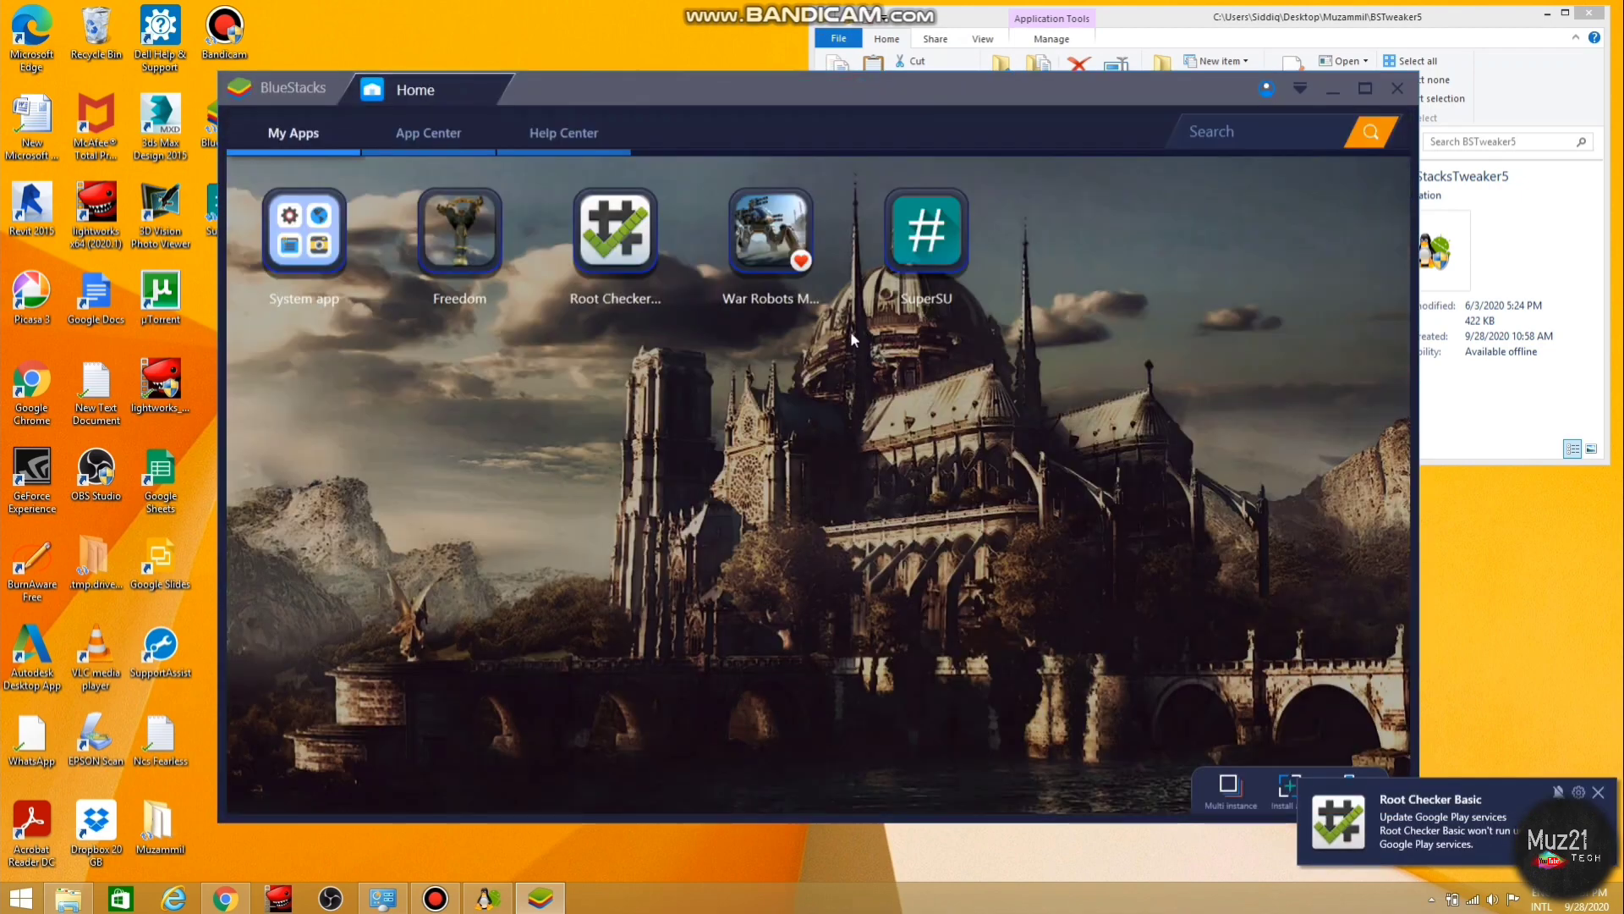
pyautogui.click(924, 252)
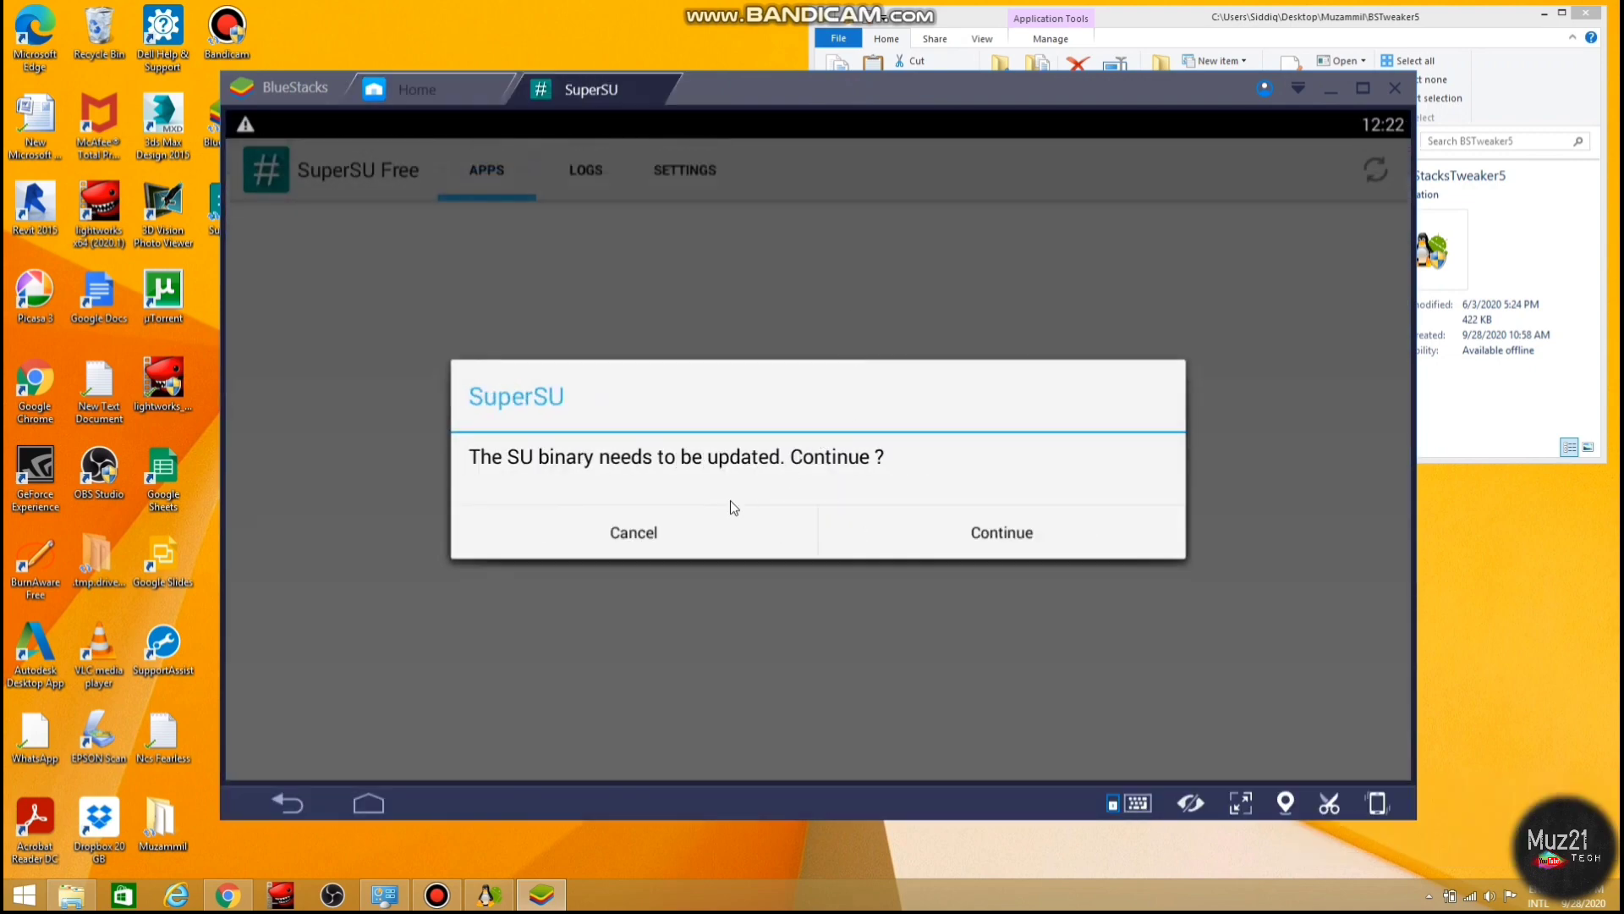
# Update the SU binary with Normal installation, dismiss the follow-me prompt, and reboot.
pyautogui.click(936, 547)
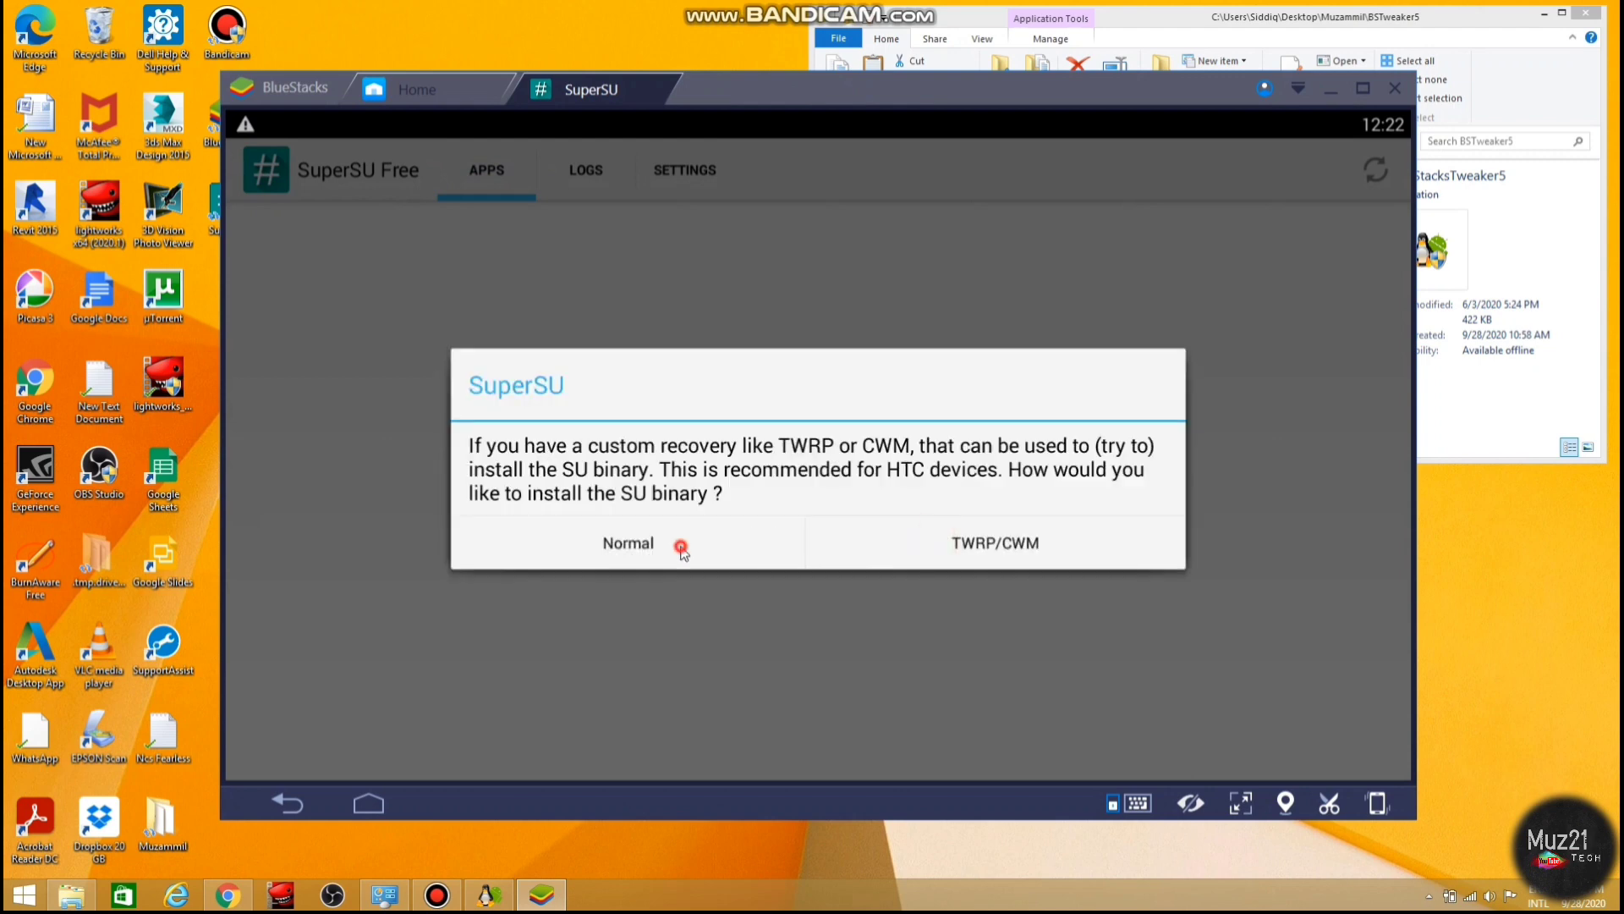
pyautogui.click(681, 547)
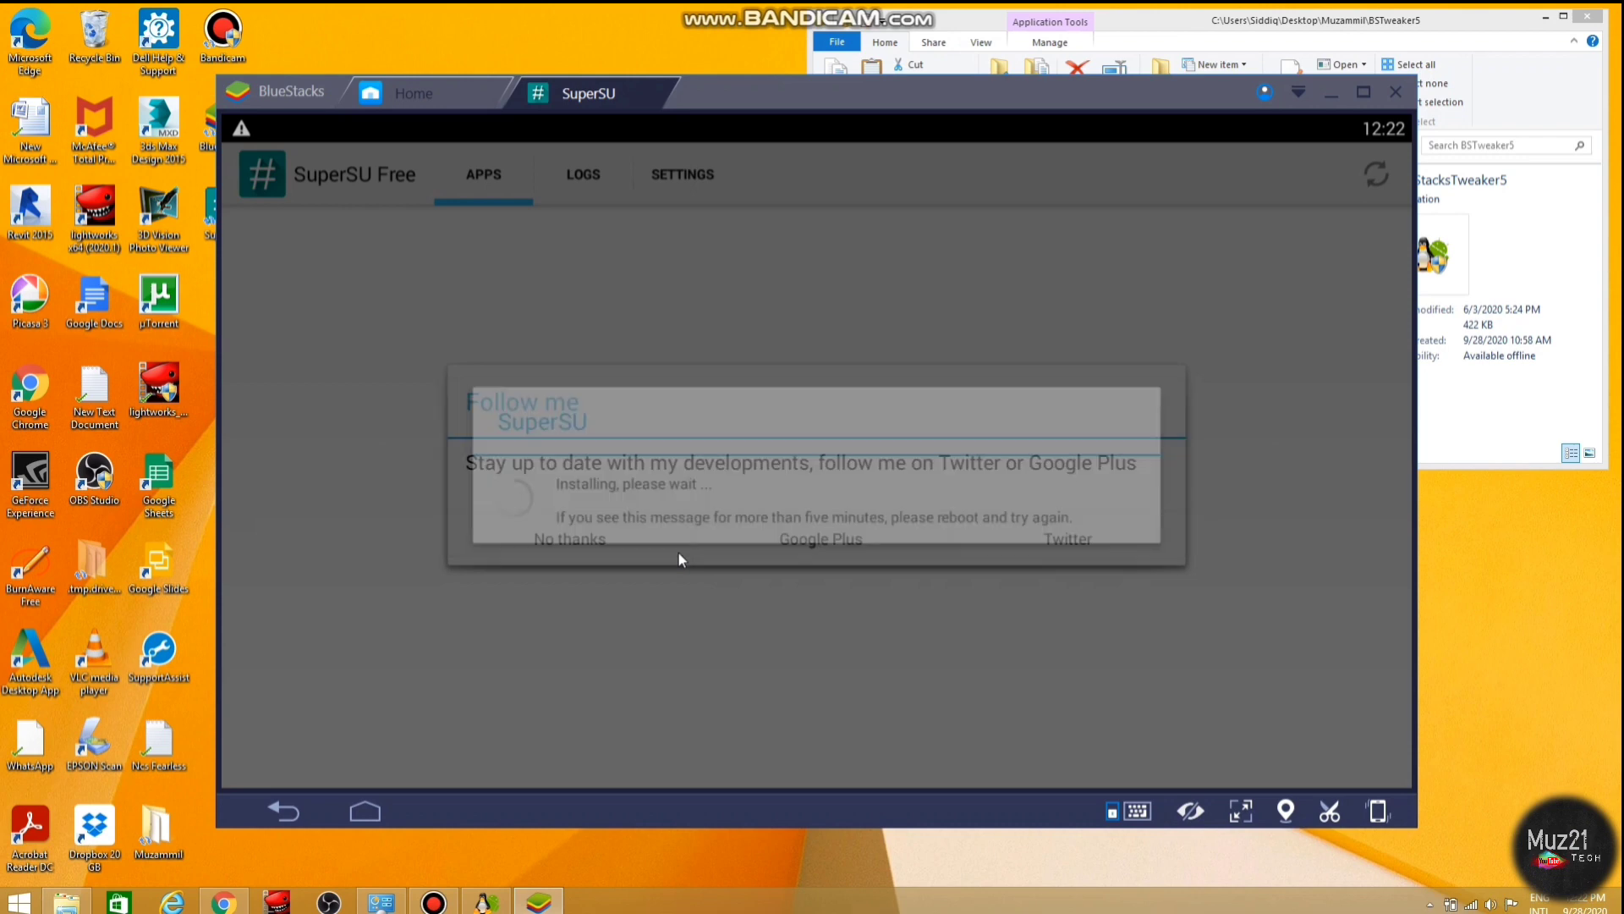
pyautogui.click(952, 568)
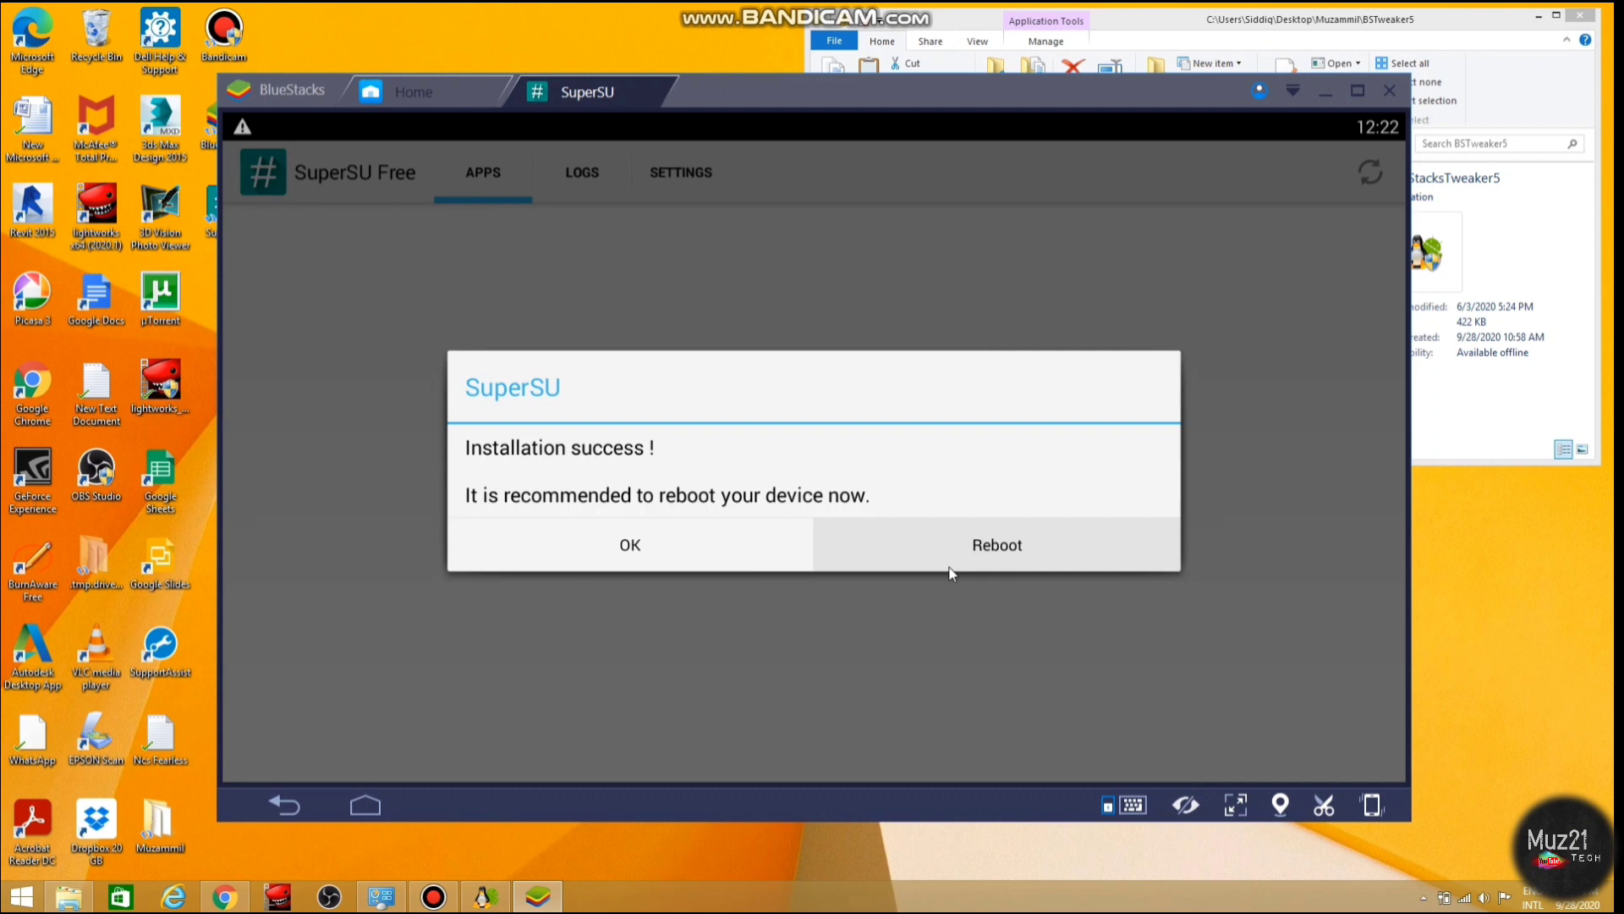
pyautogui.click(950, 575)
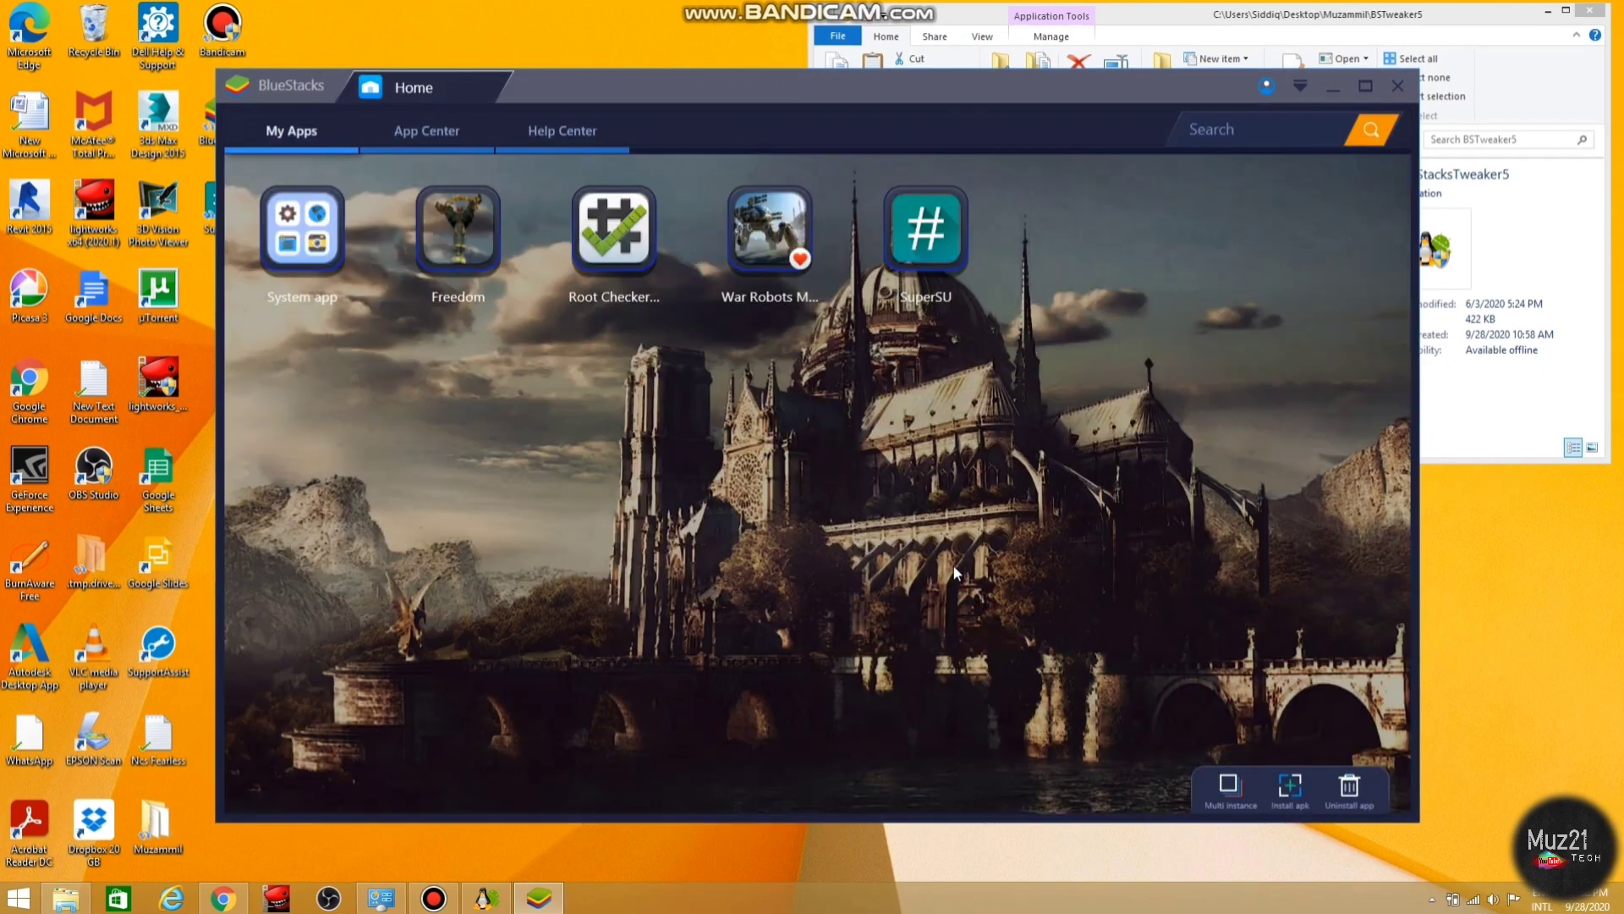
# Reopen SuperSU, confirm superuser is enabled under SETTINGS, then close it and start Root Checker.
pyautogui.click(935, 243)
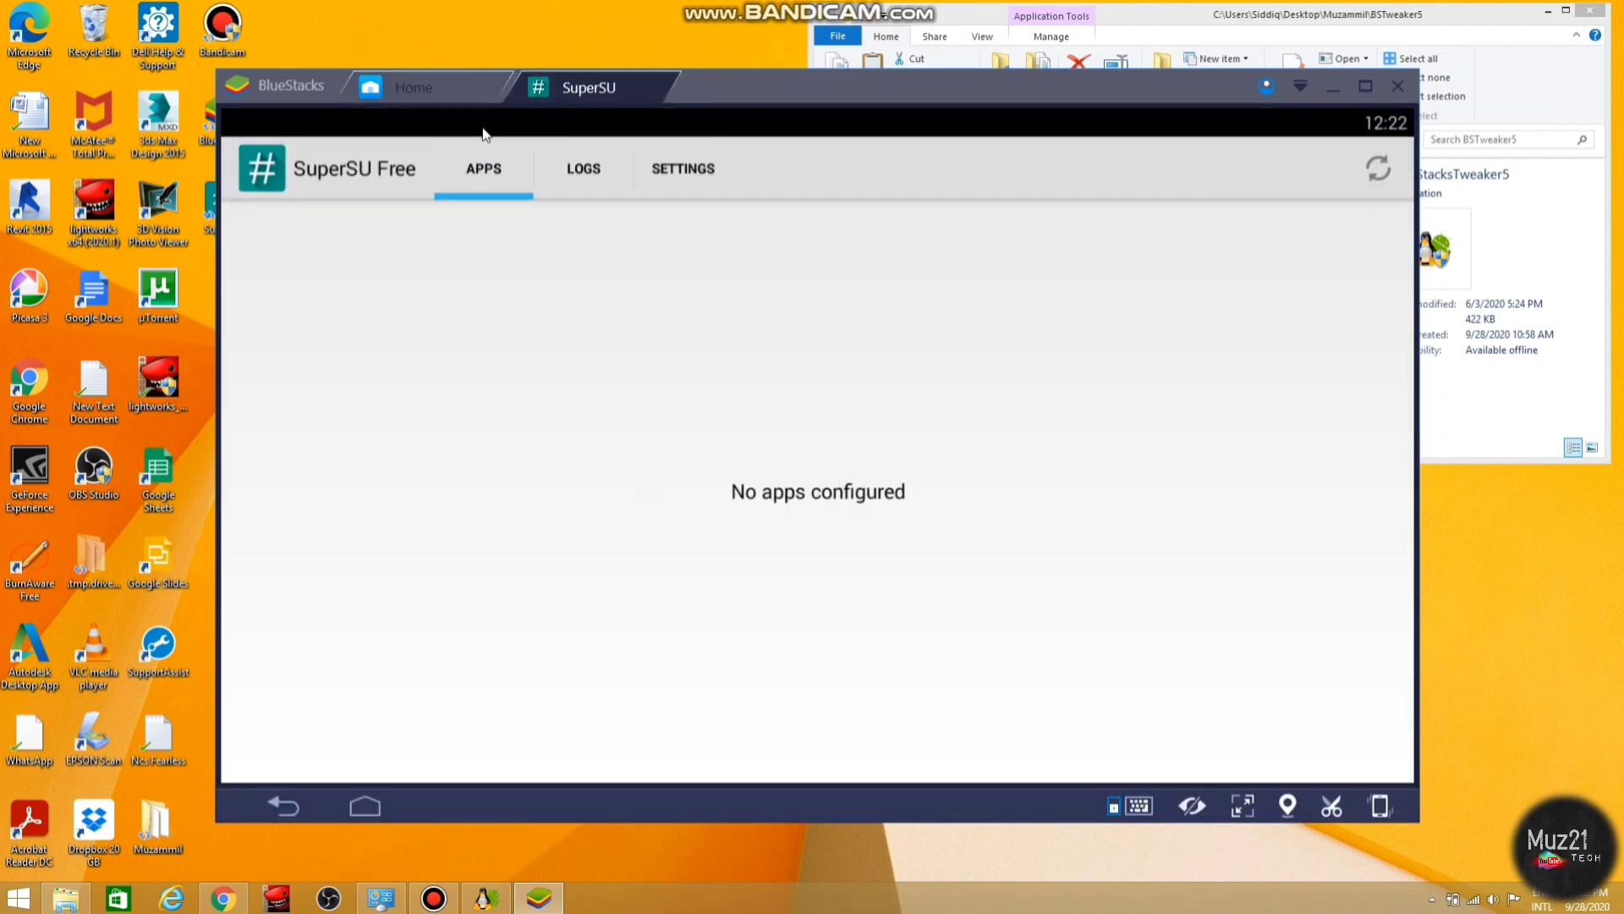
pyautogui.click(583, 164)
pyautogui.click(689, 190)
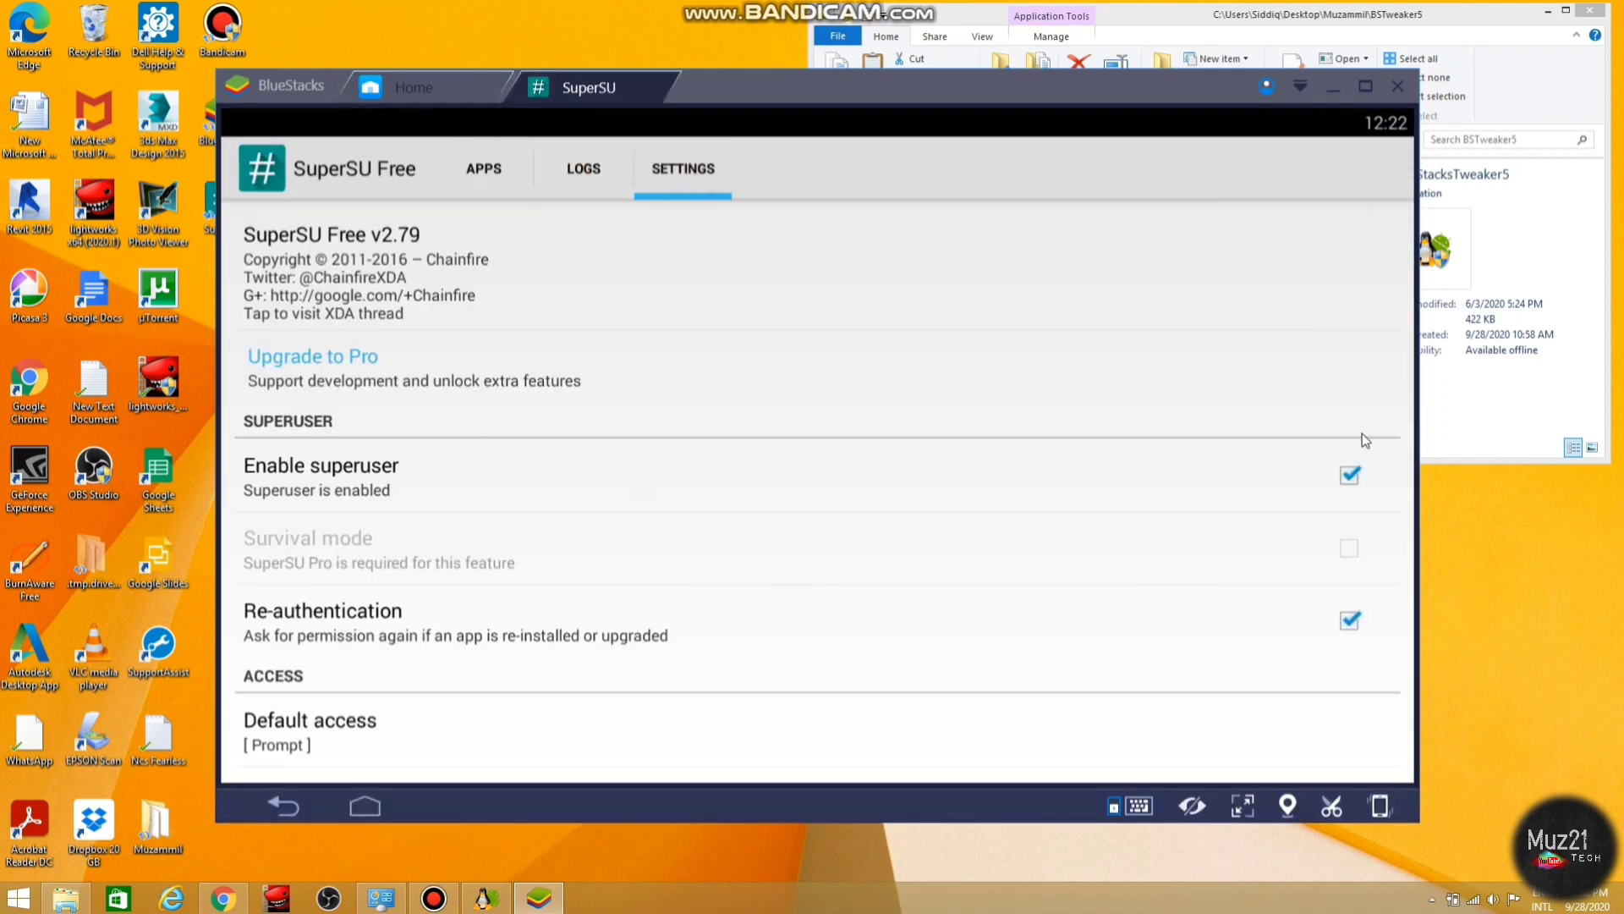
pyautogui.scroll(-5, 1163, 595)
pyautogui.scroll(-5, 1162, 594)
pyautogui.scroll(-3, 1162, 595)
pyautogui.scroll(-3, 1163, 594)
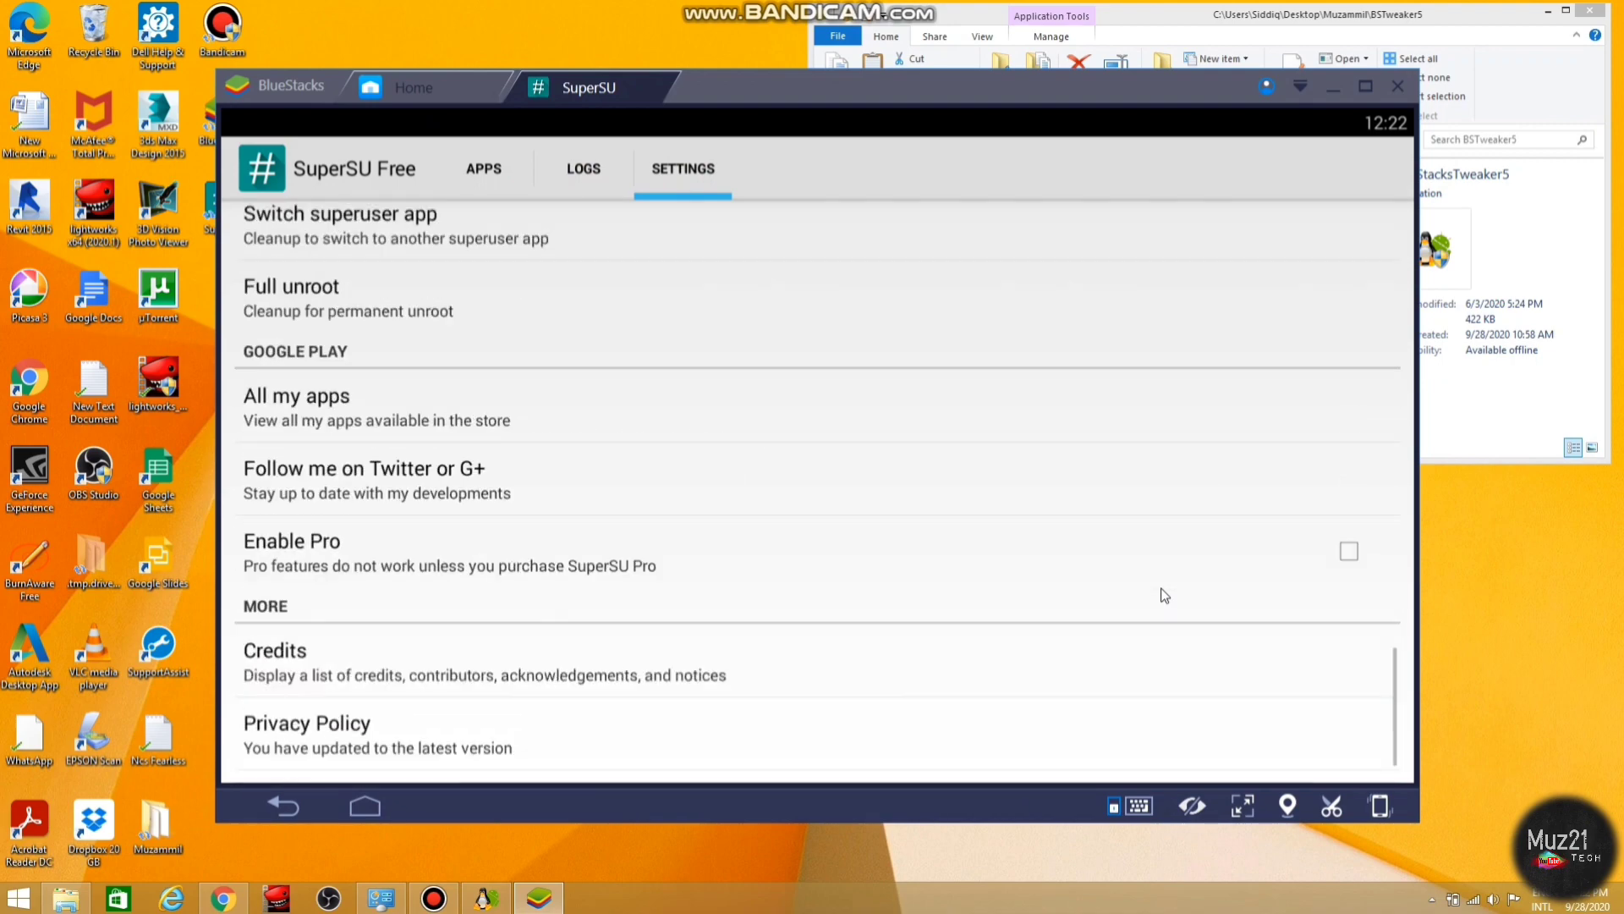
pyautogui.scroll(5, 842, 543)
pyautogui.scroll(-3, 842, 543)
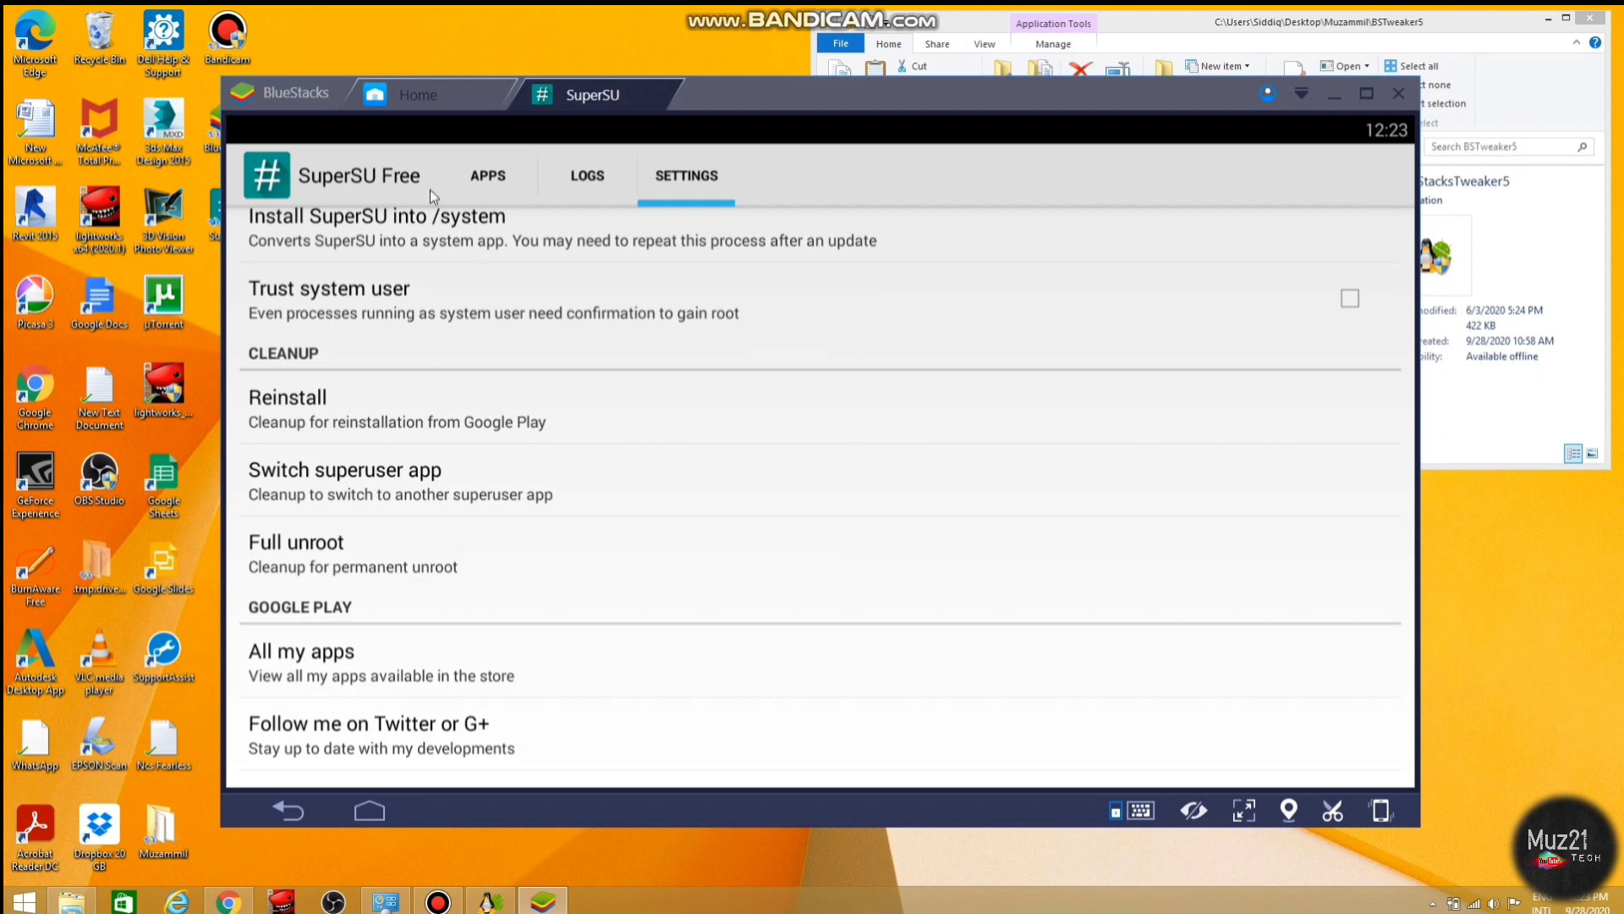
pyautogui.click(670, 89)
pyautogui.click(640, 232)
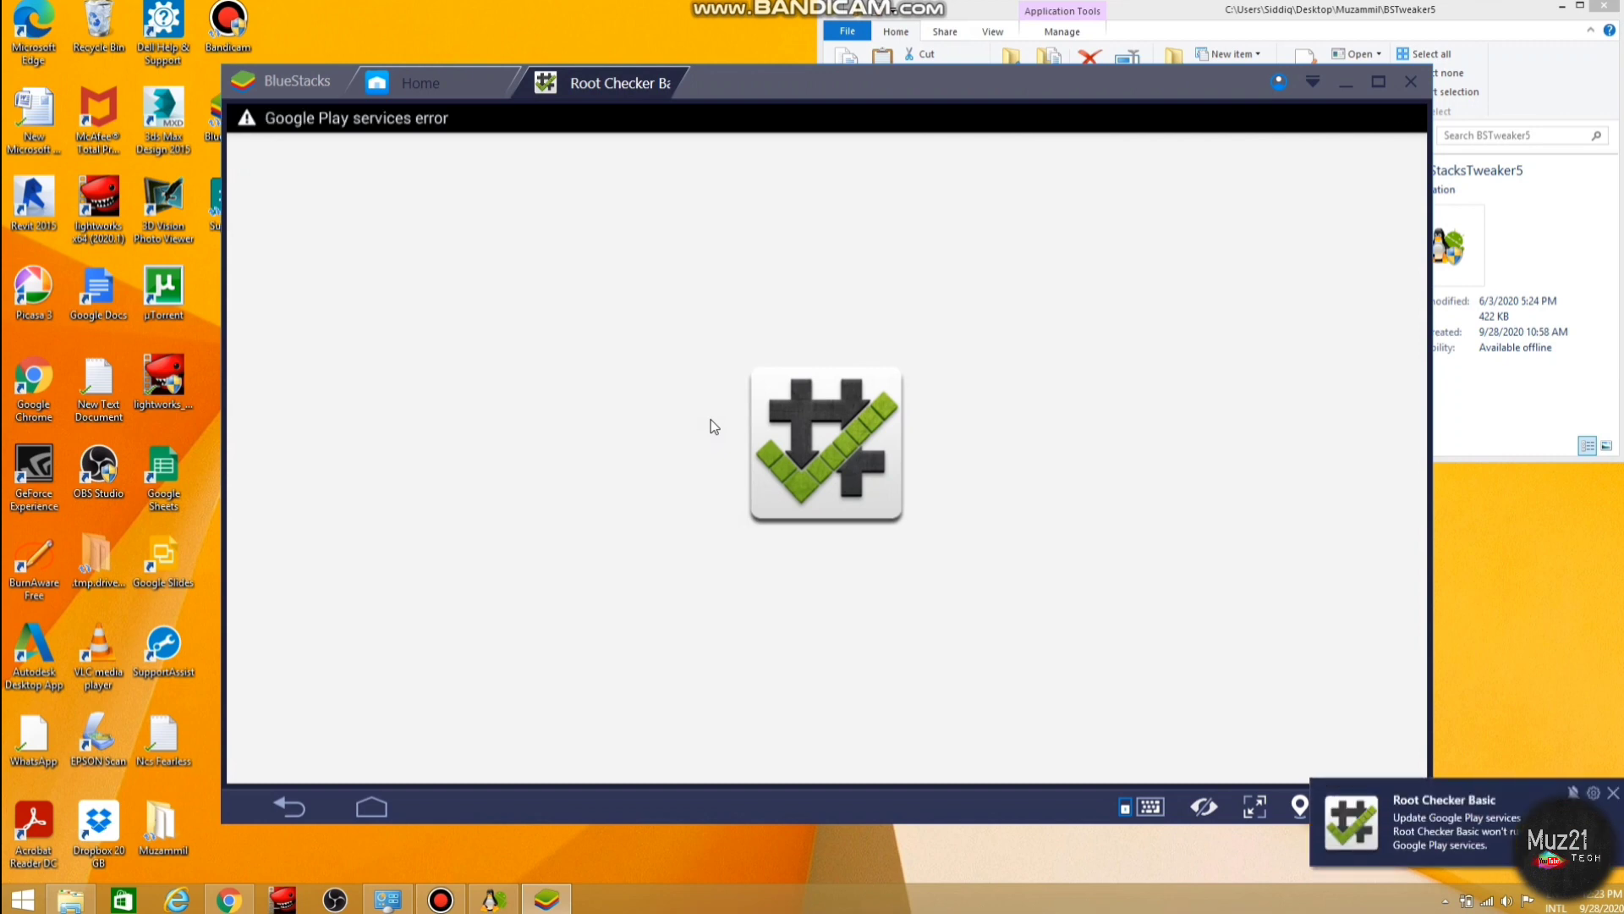
# Run VERIFY ROOT, grant Root Checker superuser access, then close Root Checker.
pyautogui.click(956, 420)
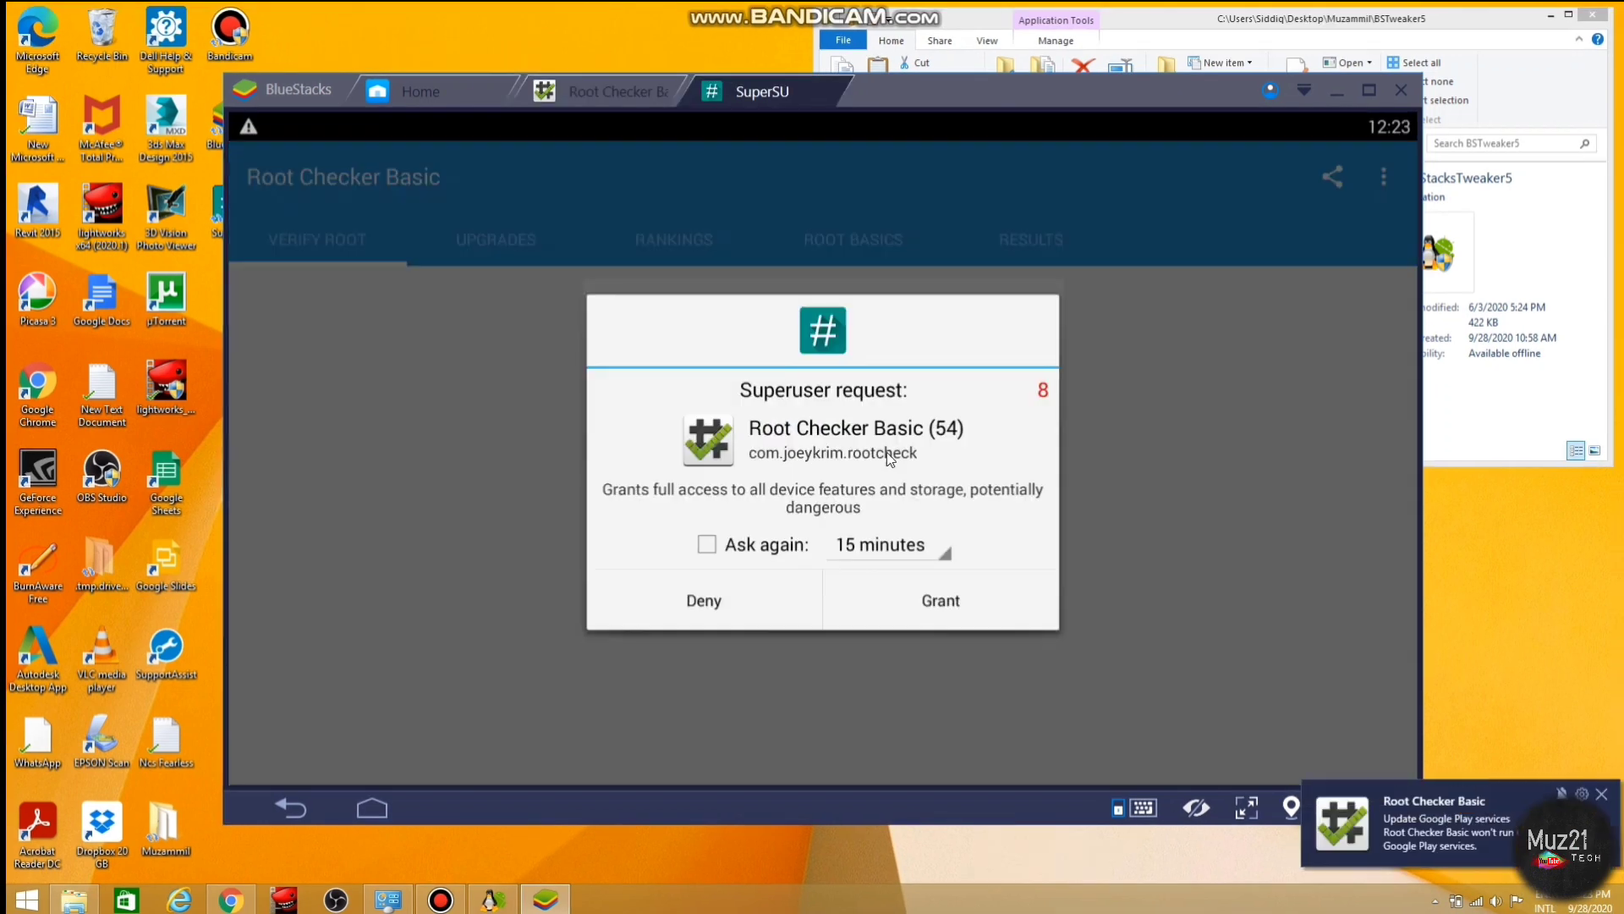
pyautogui.click(872, 592)
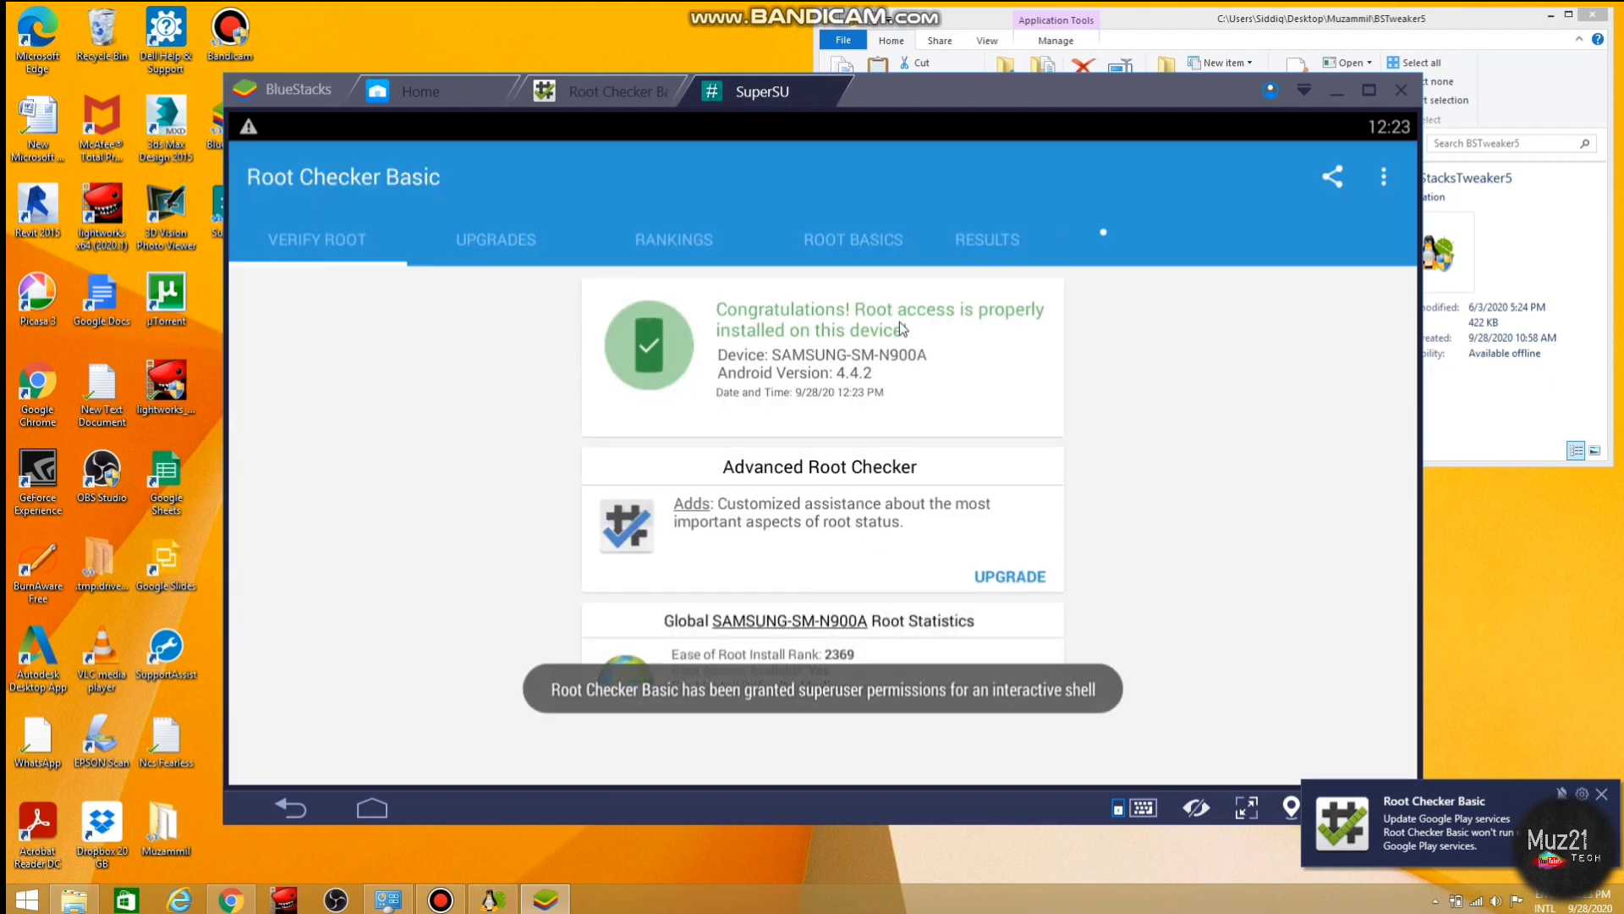
pyautogui.click(674, 84)
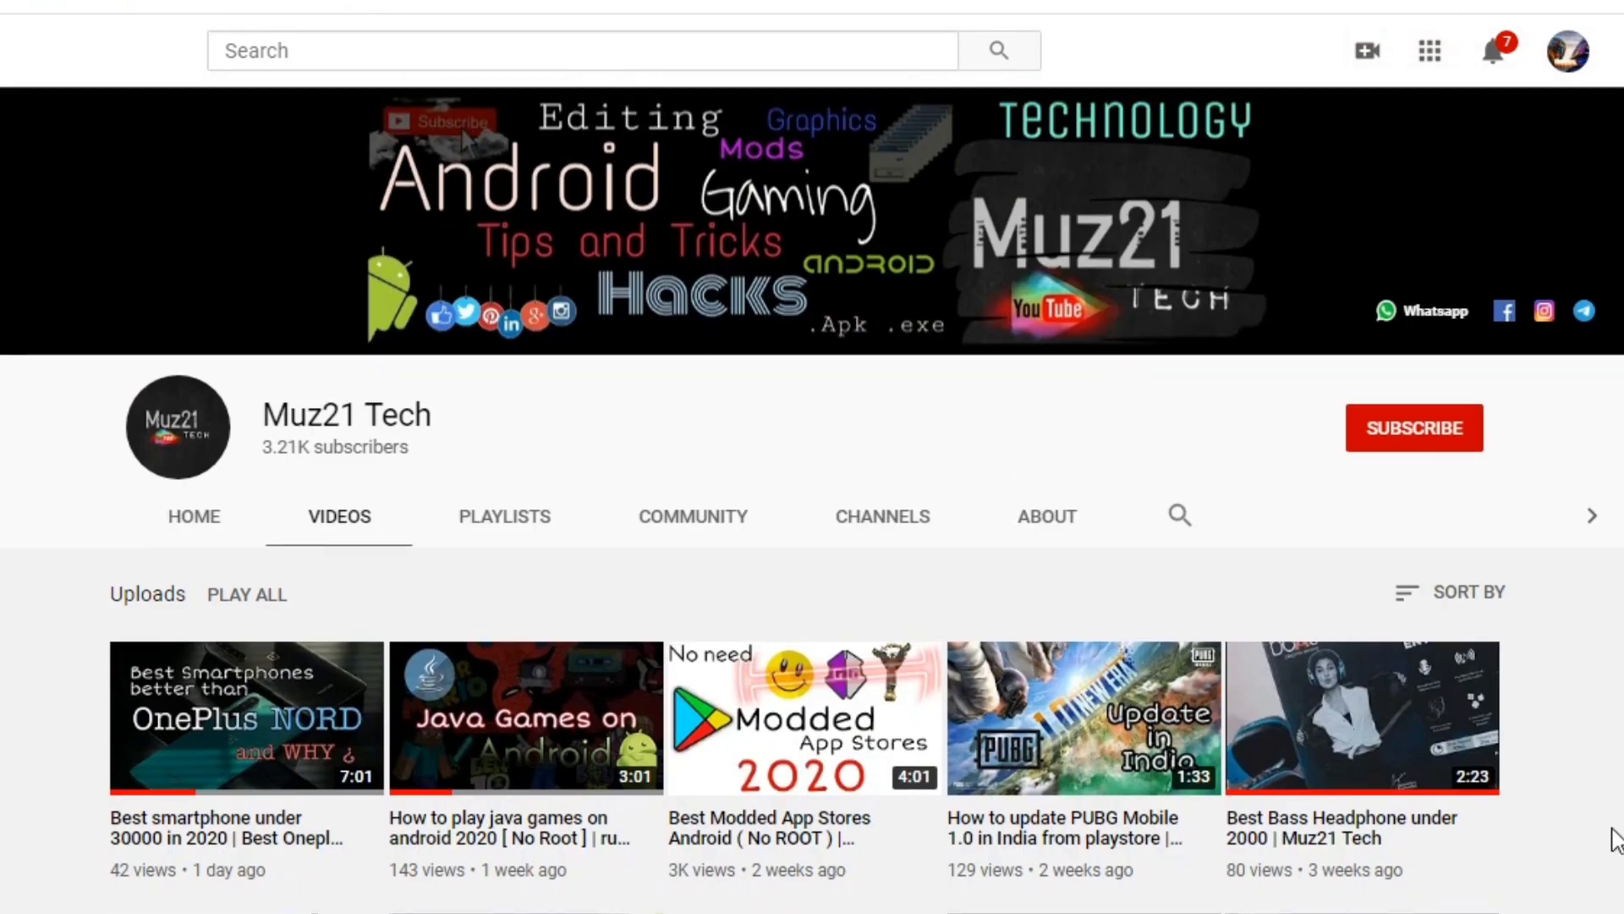
# Subscribe to Muz21 Tech and open the bell's All/Personalized/None notification options.
pyautogui.click(1368, 445)
pyautogui.click(1463, 433)
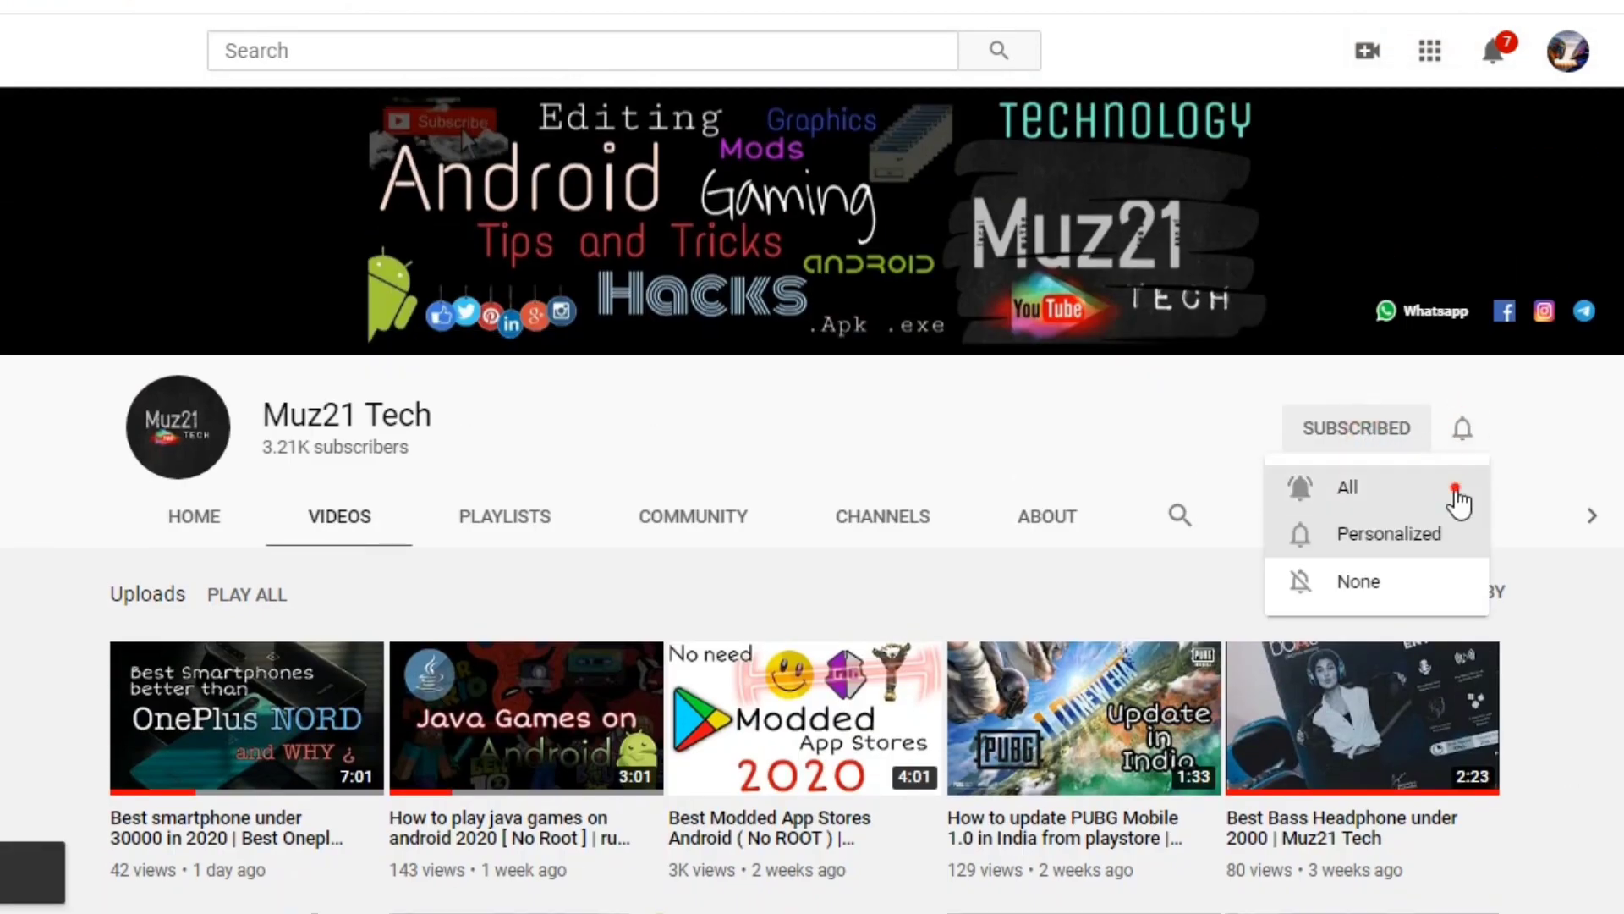